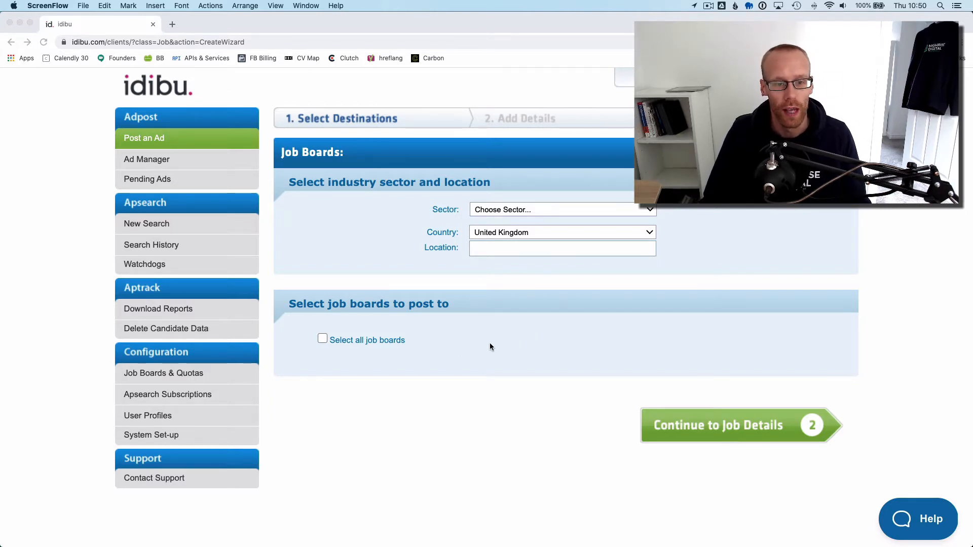
# Open the job board subscription settings and search the inactive subscriptions for JobRelay.
pyautogui.click(93, 352)
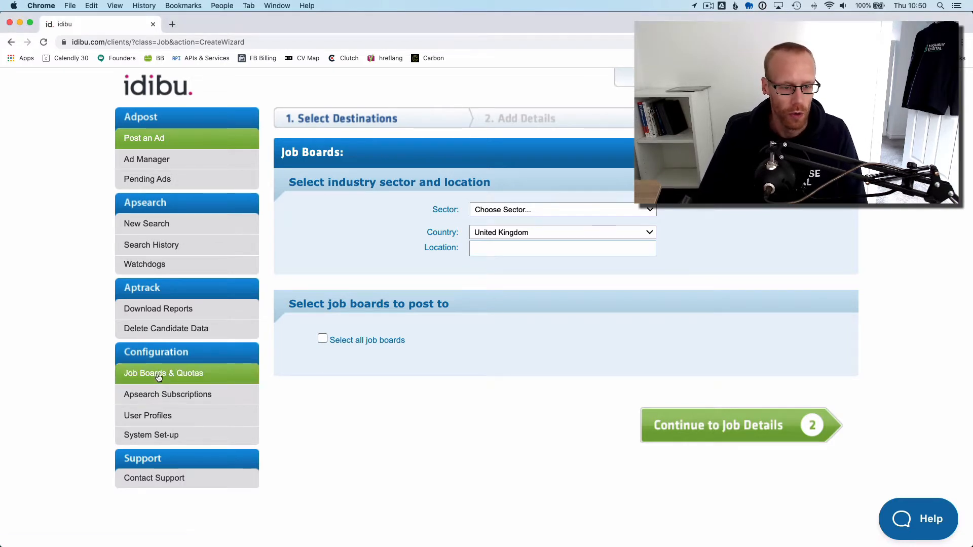
pyautogui.click(191, 376)
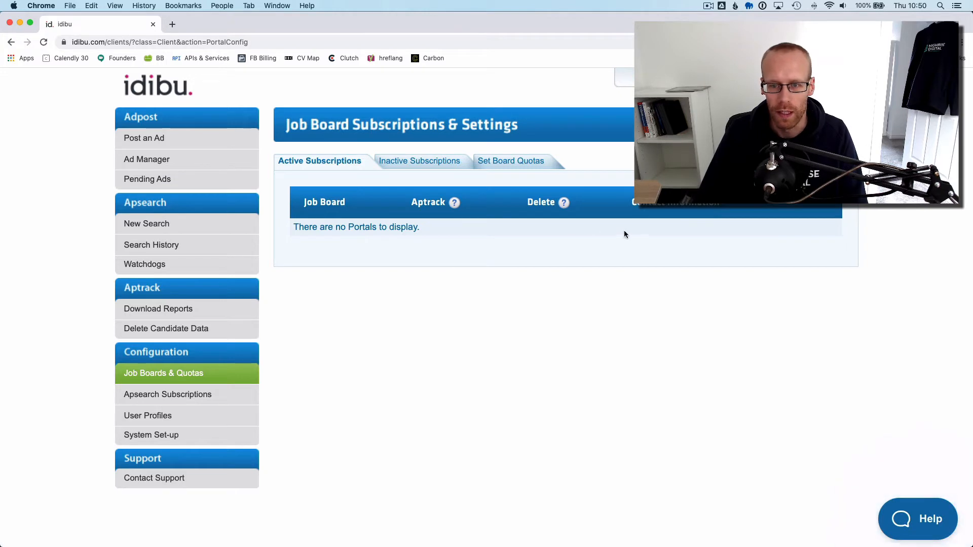
pyautogui.click(410, 165)
pyautogui.click(376, 193)
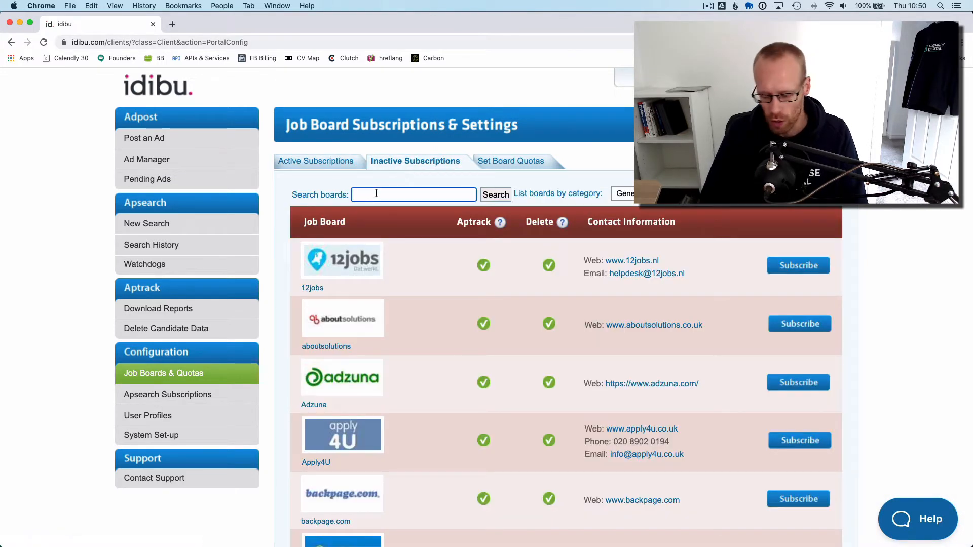
pyautogui.write('jobrelay')
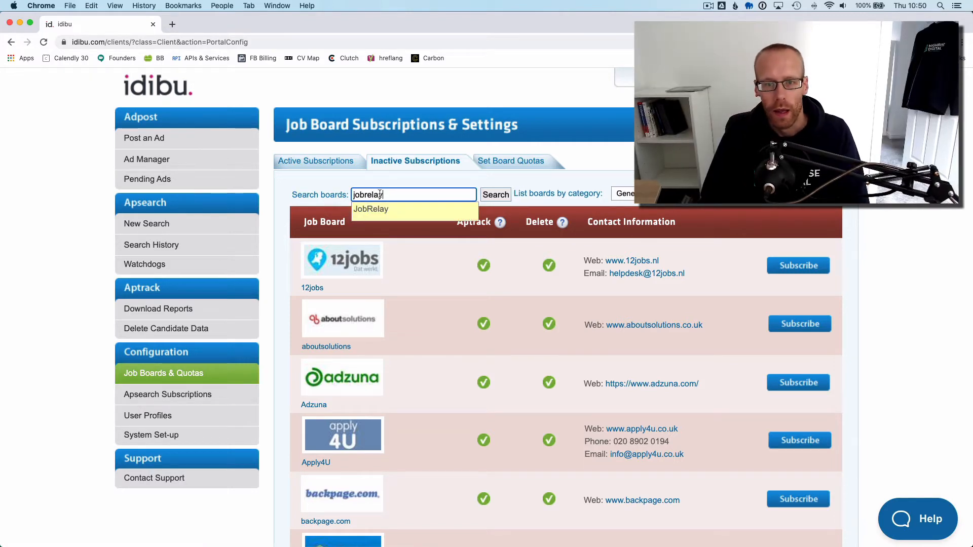
pyautogui.click(379, 214)
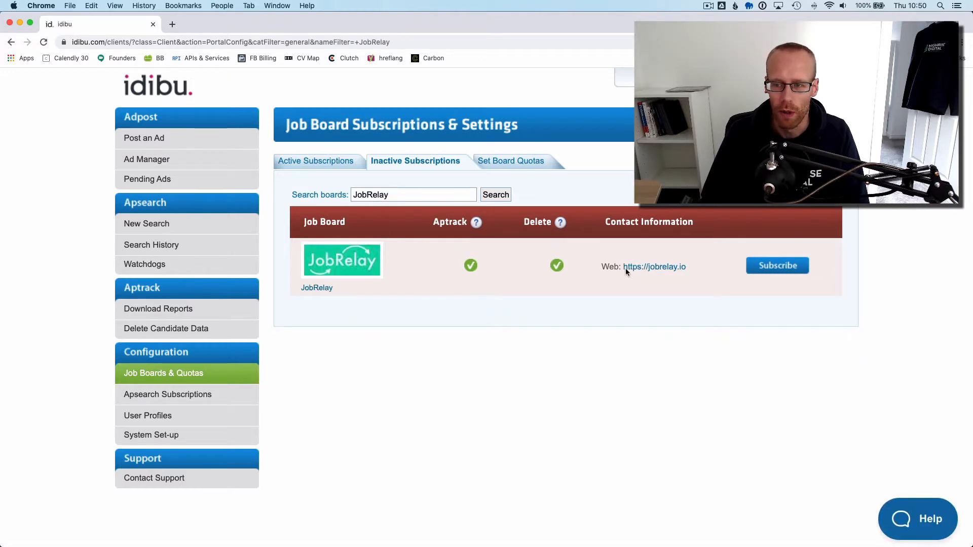
# Subscribe to the JobRelay board, keep its filled-in login information and default additional options, and save the settings.
pyautogui.click(769, 268)
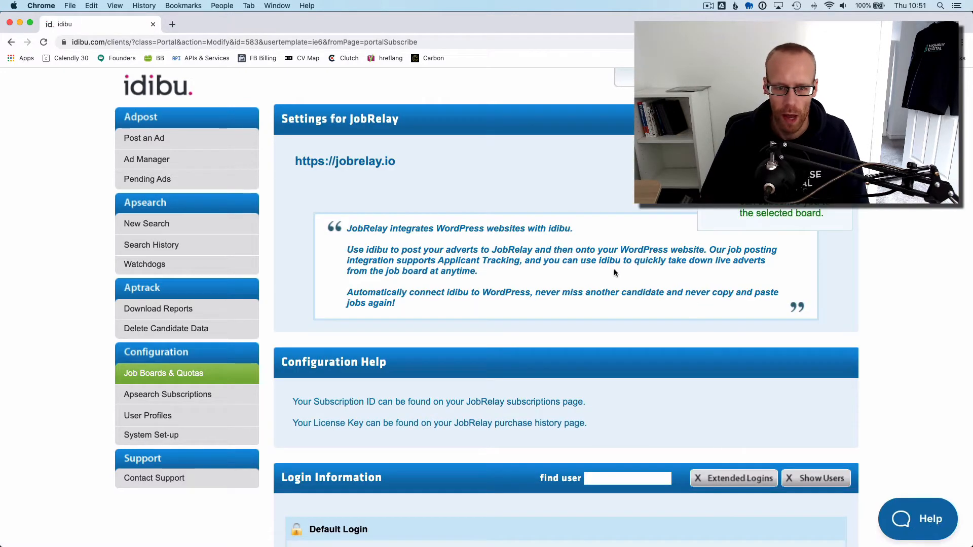
pyautogui.scroll(-5, 603, 269)
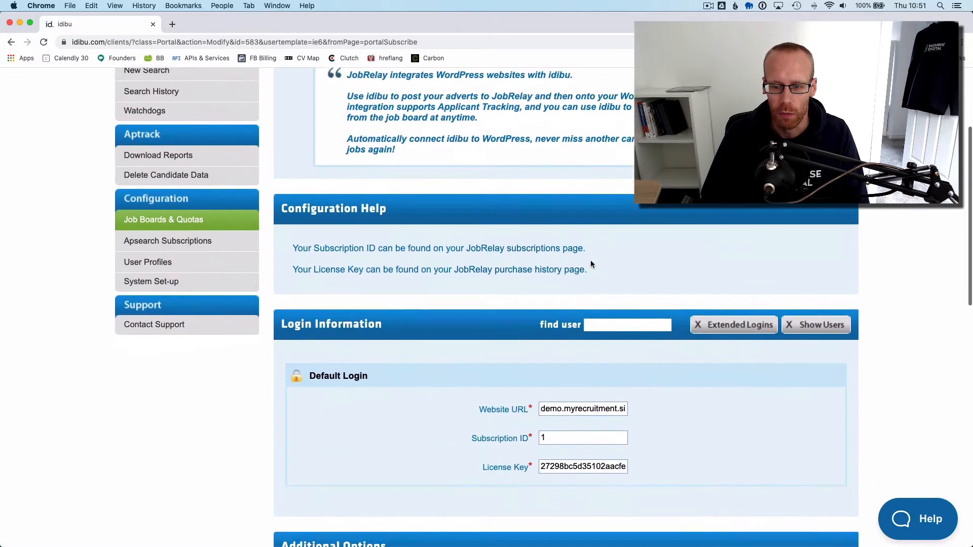
pyautogui.scroll(5, 591, 260)
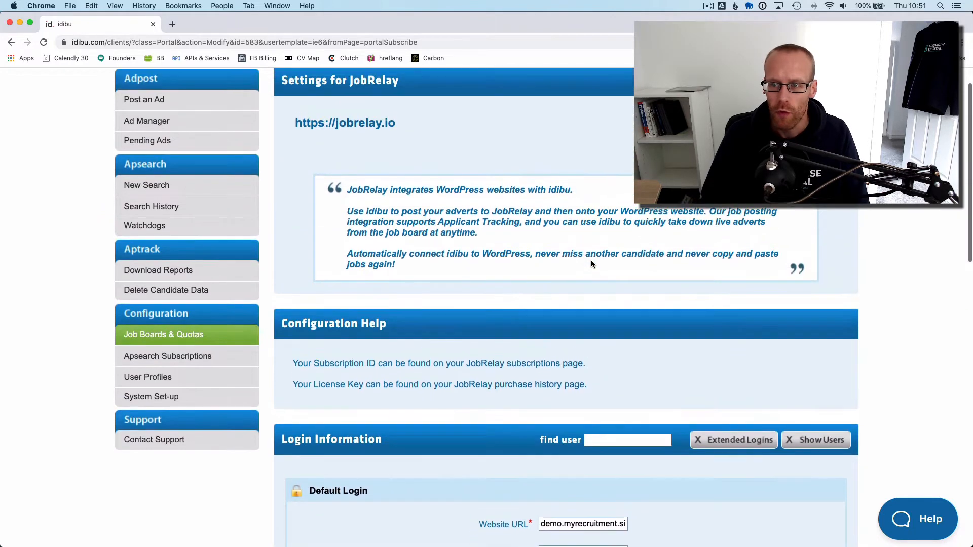
pyautogui.scroll(-5, 585, 253)
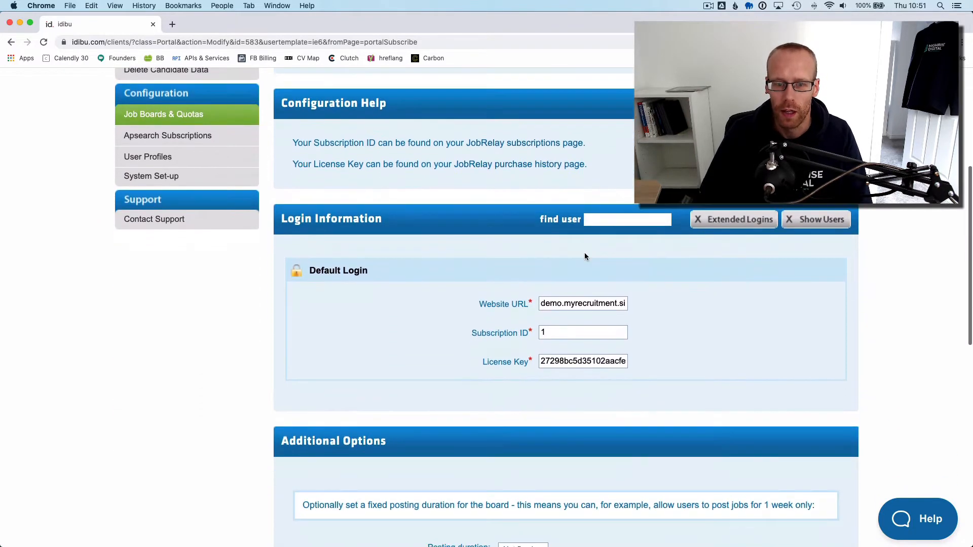
pyautogui.scroll(-1, 585, 257)
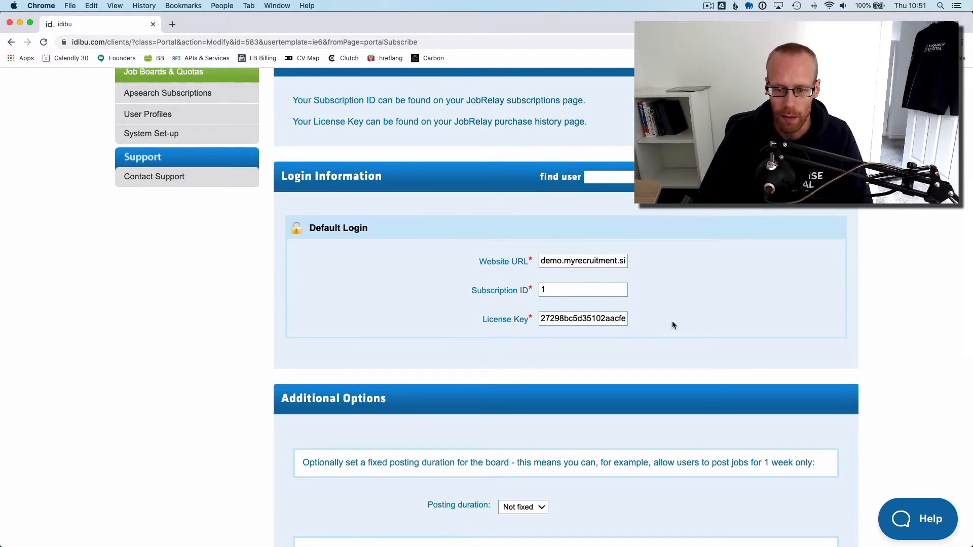
pyautogui.scroll(-5, 673, 325)
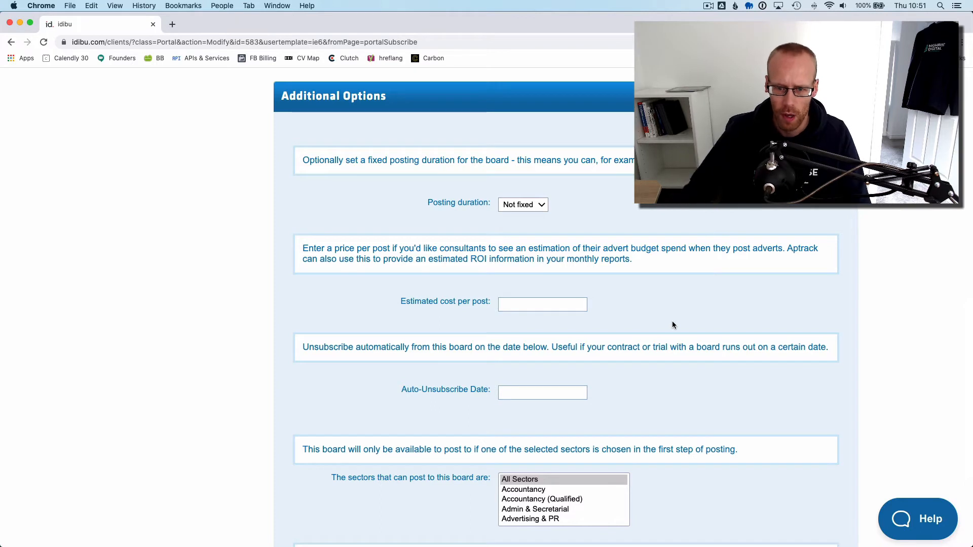
pyautogui.scroll(-1, 645, 314)
pyautogui.scroll(-3, 643, 314)
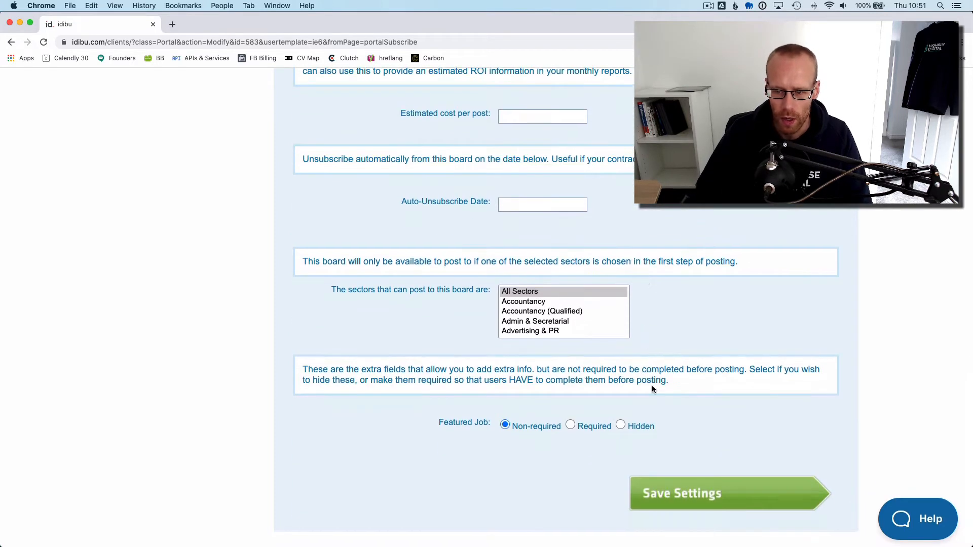
pyautogui.click(682, 495)
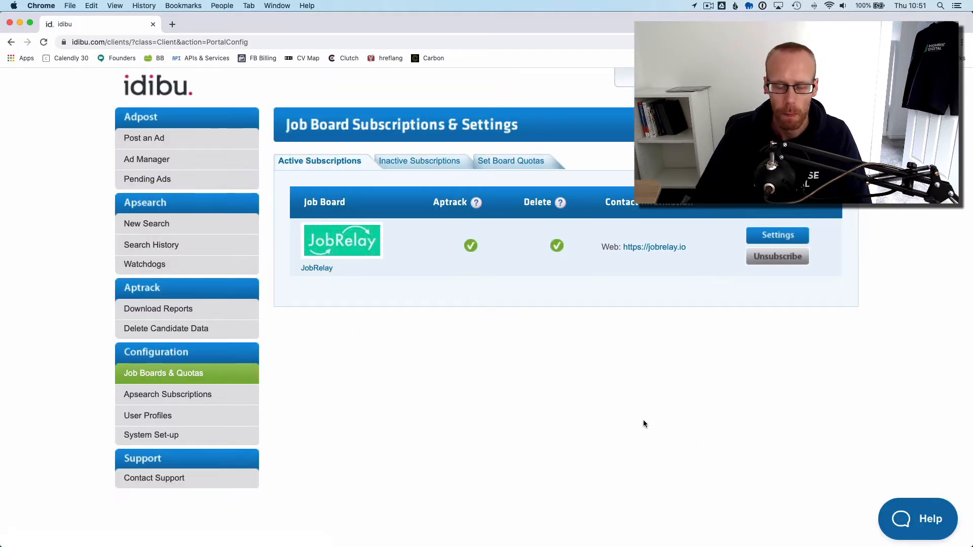
# Start a new ad for JobRelay with sector Accountancy and location London, Greater London, and continue to the job details.
pyautogui.click(152, 138)
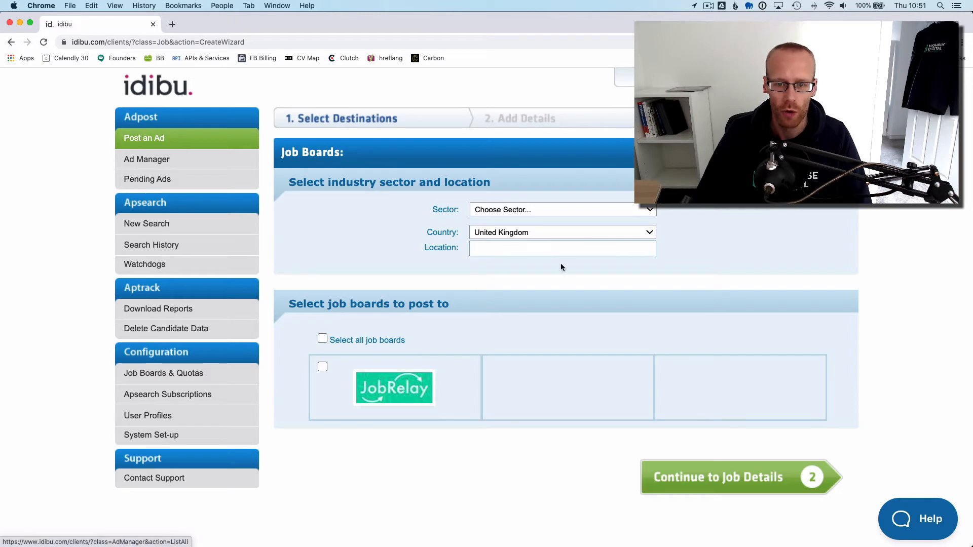
pyautogui.click(516, 212)
pyautogui.click(514, 220)
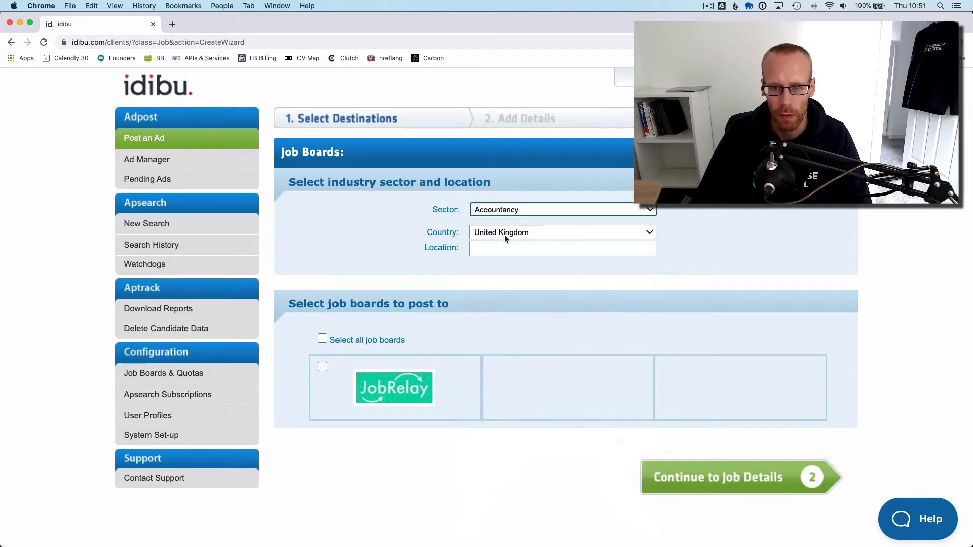
pyautogui.click(495, 246)
pyautogui.write('London')
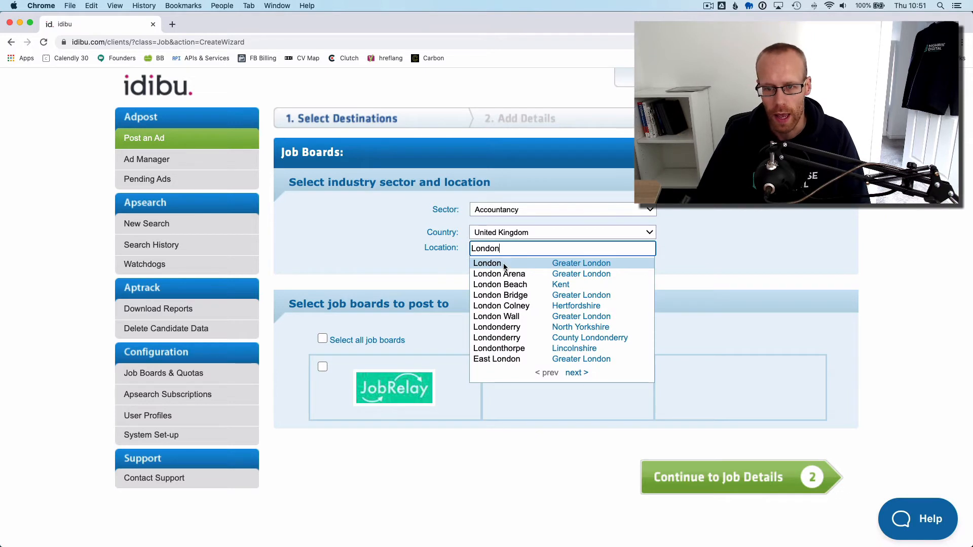
pyautogui.click(504, 264)
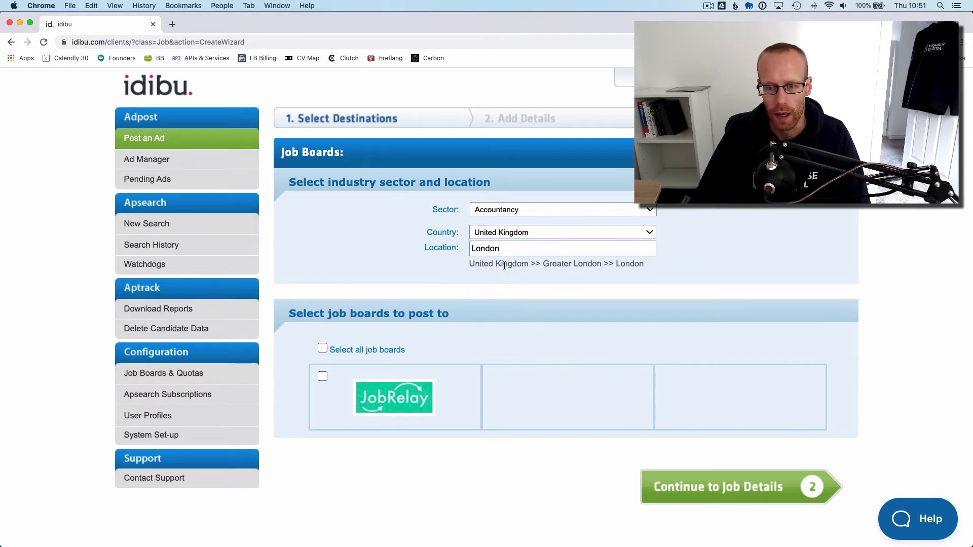
pyautogui.click(324, 377)
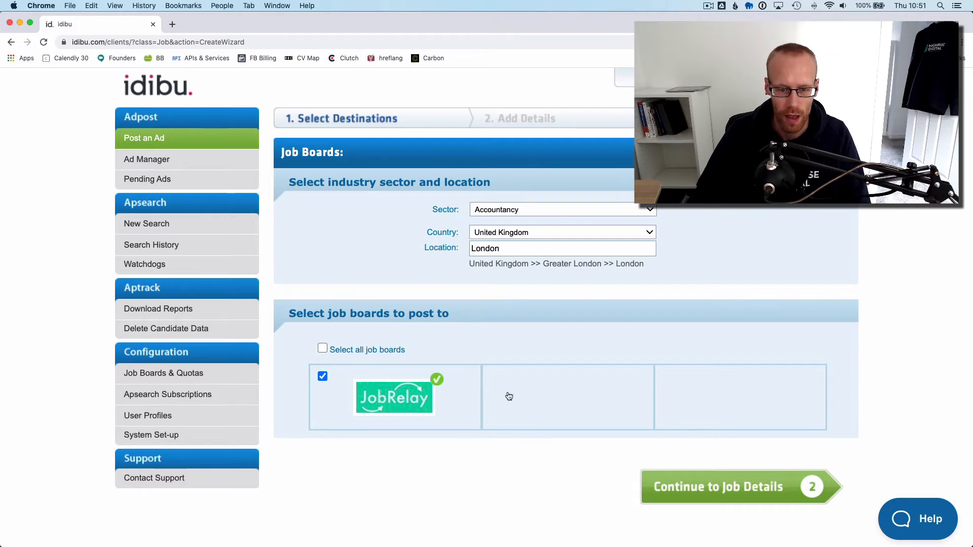
pyautogui.click(689, 488)
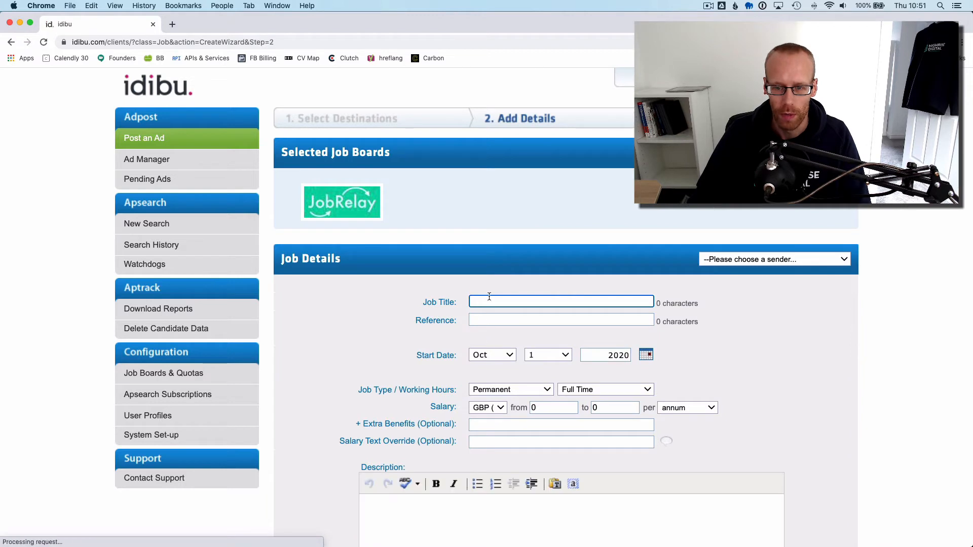
# Enter "Sample job title" as the job title and "REF12098" as the reference.
pyautogui.scroll(-2, 490, 302)
pyautogui.scroll(-1, 489, 303)
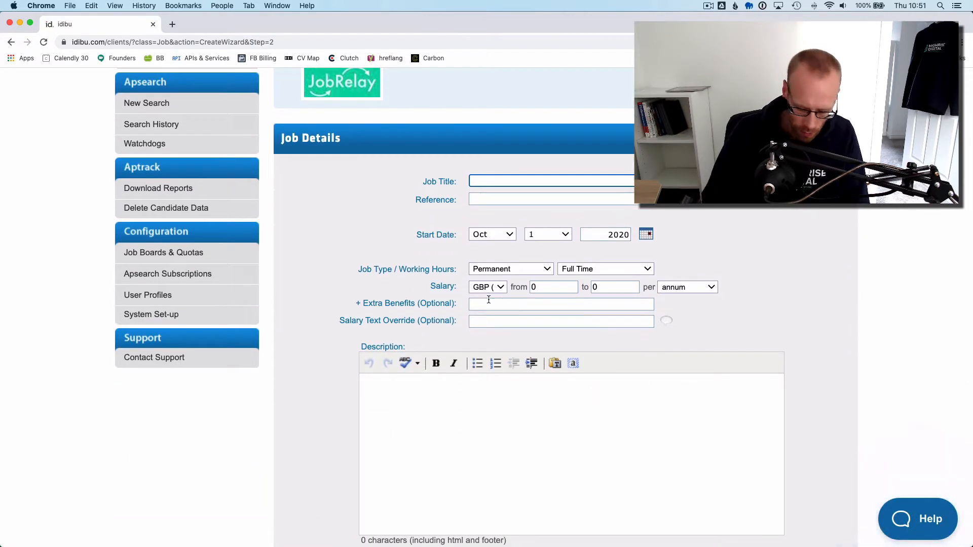
pyautogui.write('Samepl')
pyautogui.press('BackSpace')
pyautogui.press('BackSpace')
pyautogui.press('BackSpace')
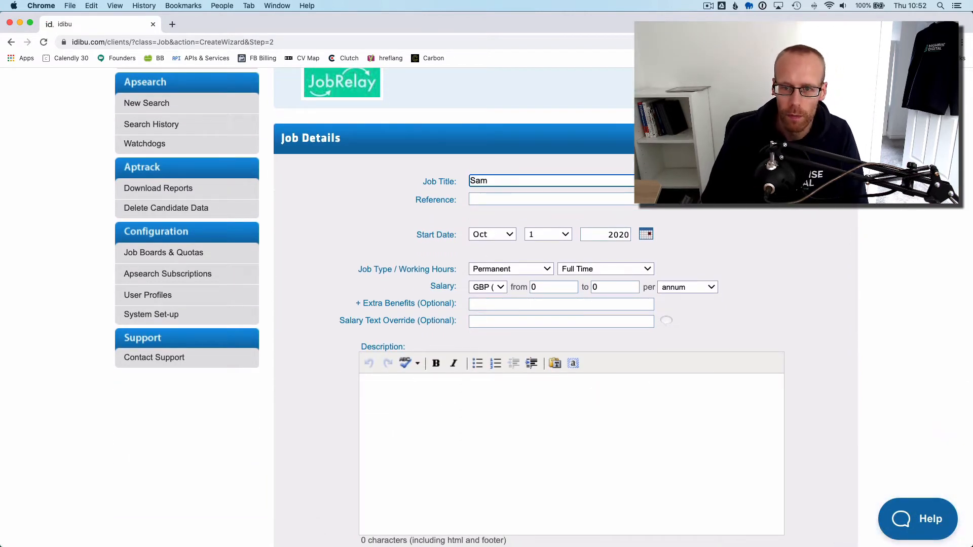
pyautogui.write('ple job titl')
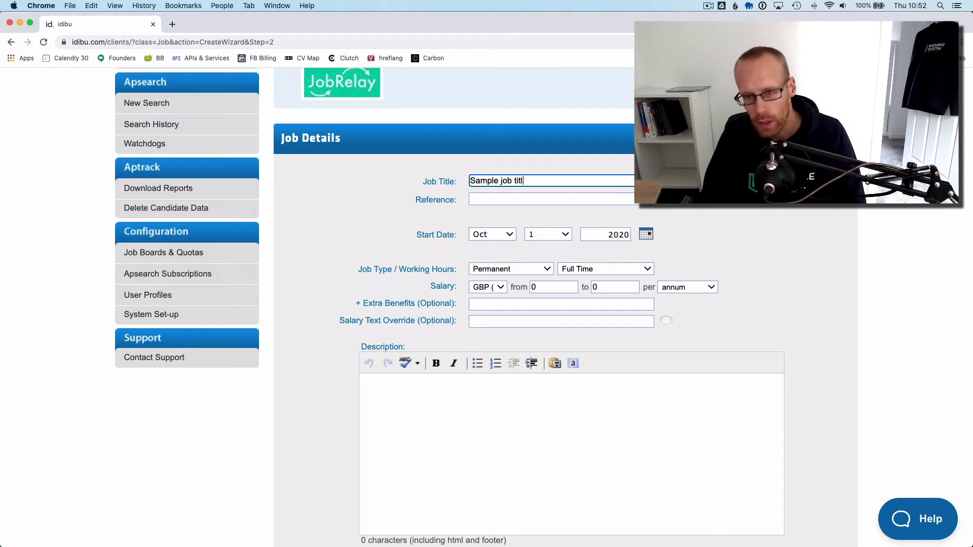
pyautogui.write('e')
pyautogui.press('Tab')
pyautogui.write('REF')
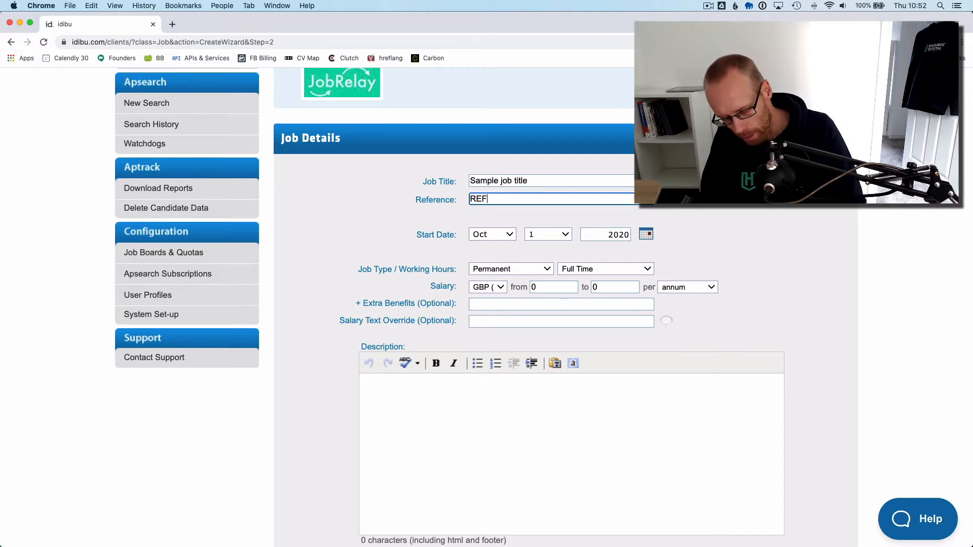
pyautogui.write('12098')
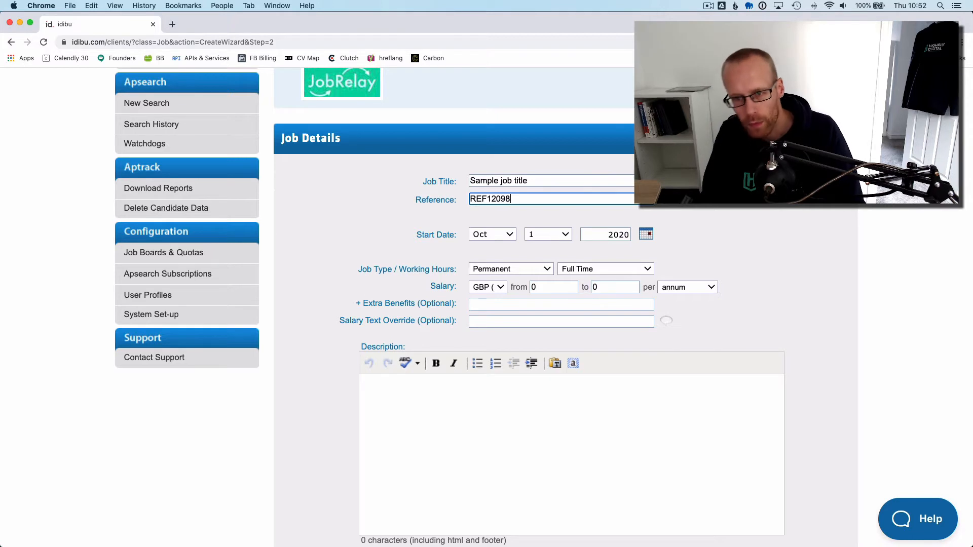
pyautogui.press('Tab')
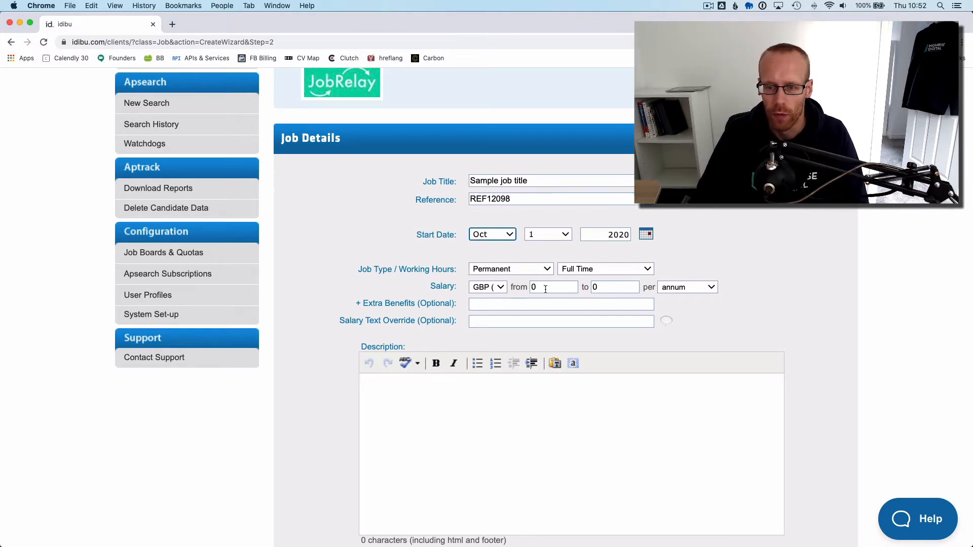
# Set the job's salary range from 25000 to 28000 GBP per annum.
pyautogui.moveTo(545, 288); pyautogui.dragTo(529, 288)
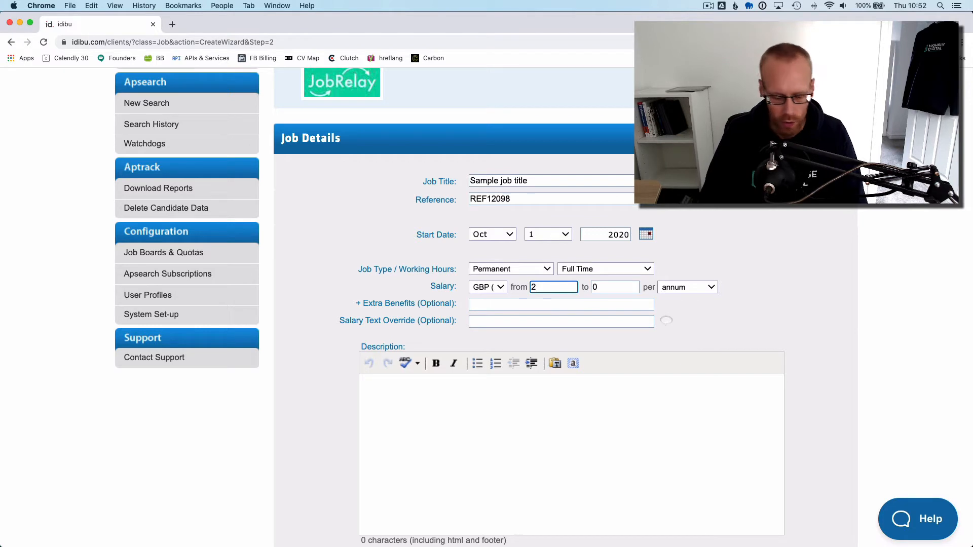
pyautogui.press('Tab')
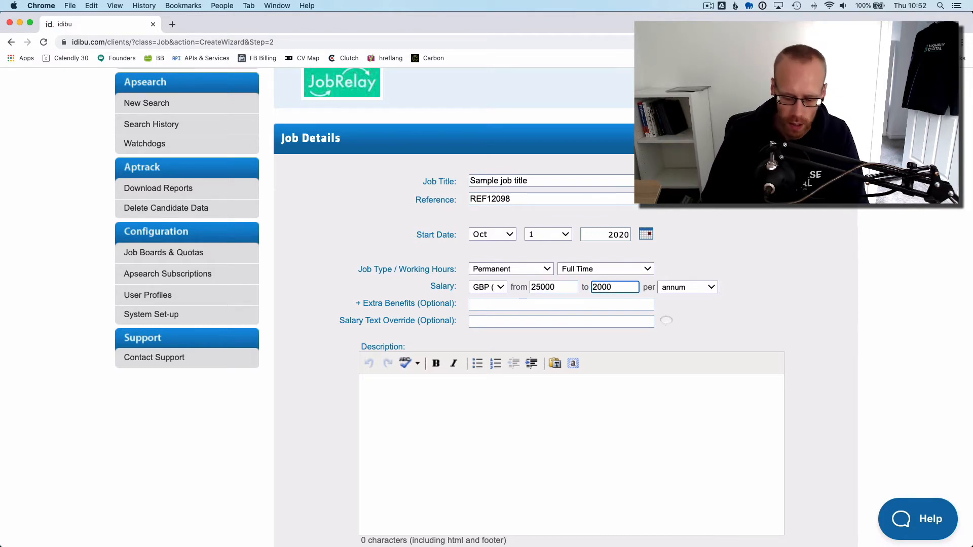
pyautogui.write('8')
# Enter "Plus car and laptop" as the job's extra benefits.
pyautogui.click(509, 304)
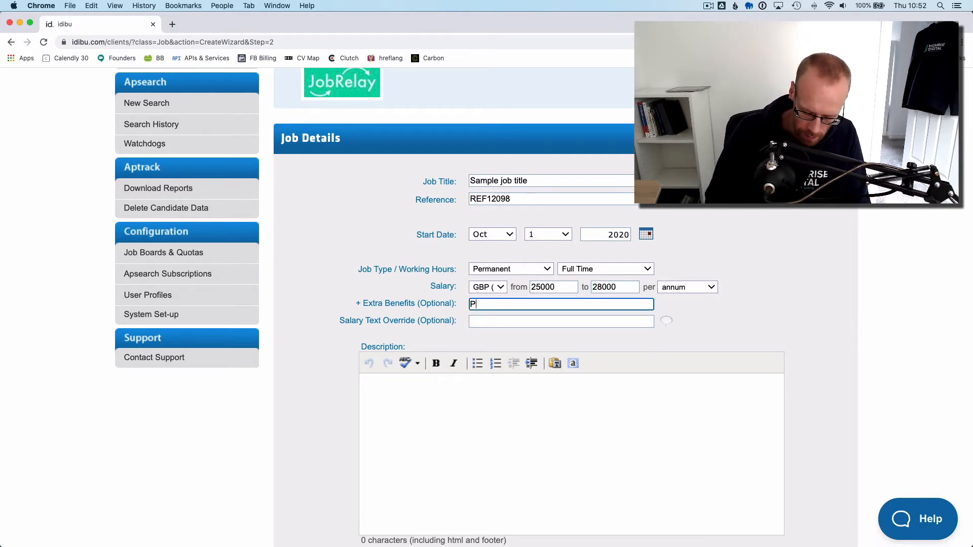
pyautogui.write('Plus car and lapt')
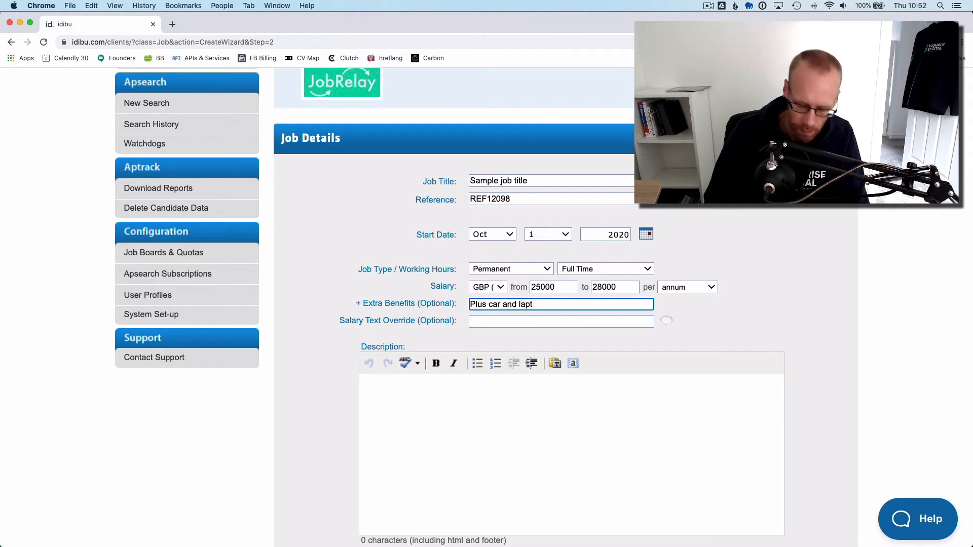
pyautogui.write('op')
pyautogui.press('Tab')
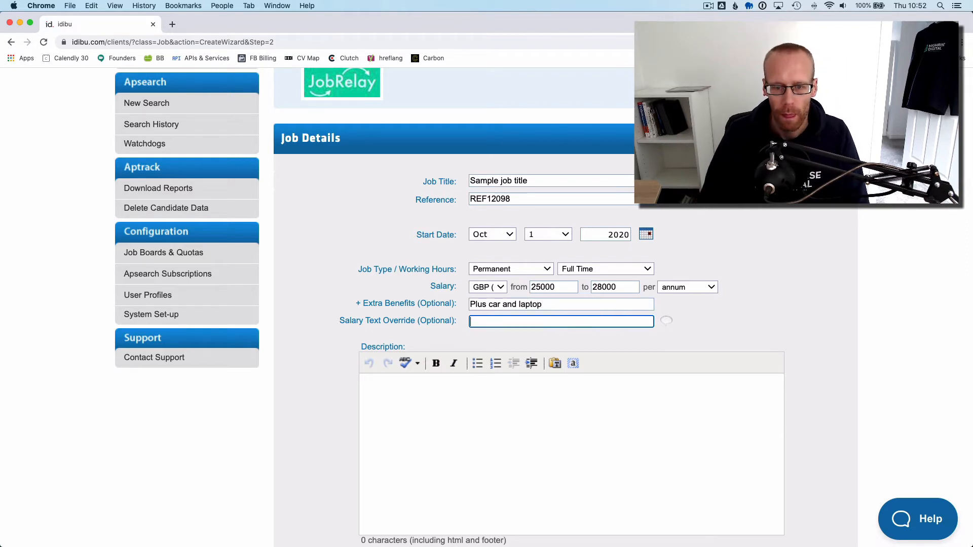
# Write "Job description." as the ad's description.
pyautogui.click(476, 389)
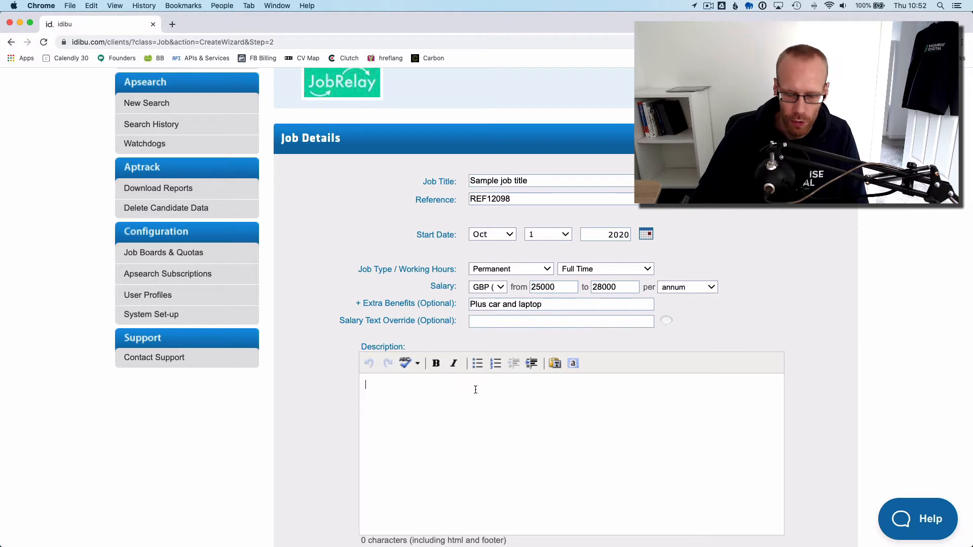
pyautogui.write('Job descriot')
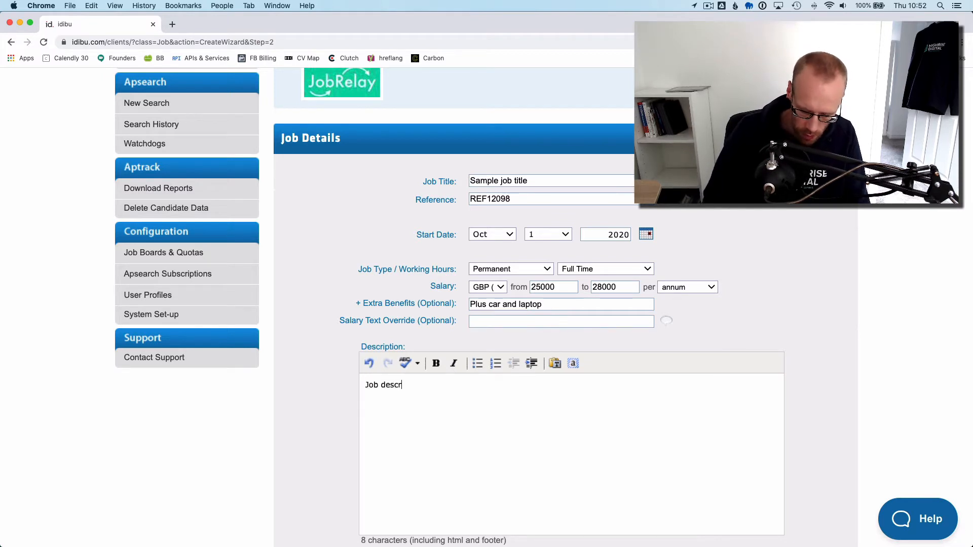
pyautogui.press('BackSpace')
pyautogui.press('BackSpace')
pyautogui.write('ption.')
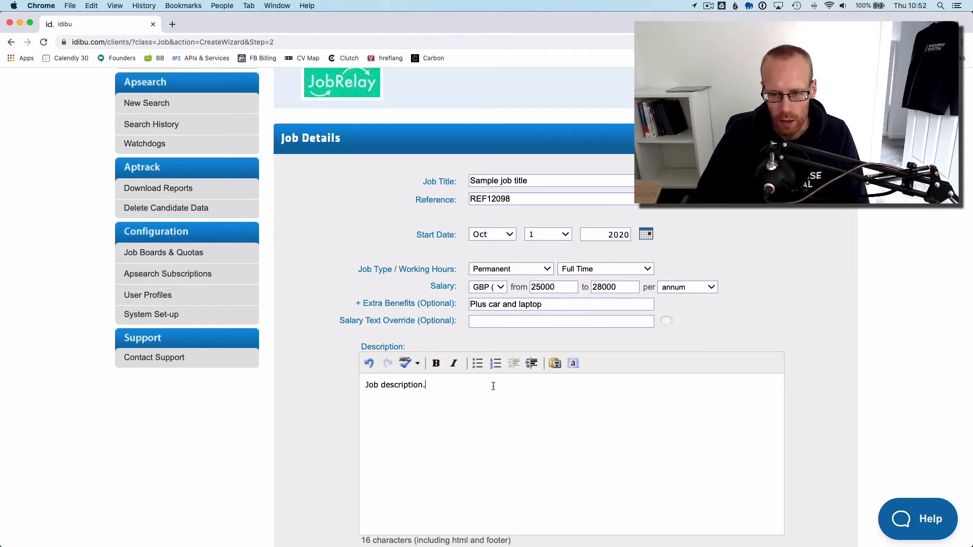
pyautogui.scroll(-5, 493, 387)
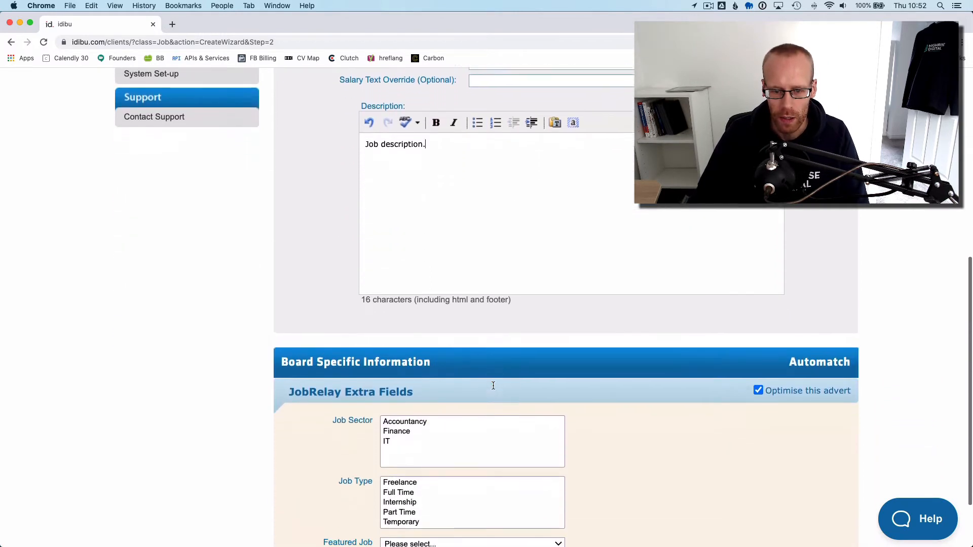
pyautogui.scroll(-2, 493, 386)
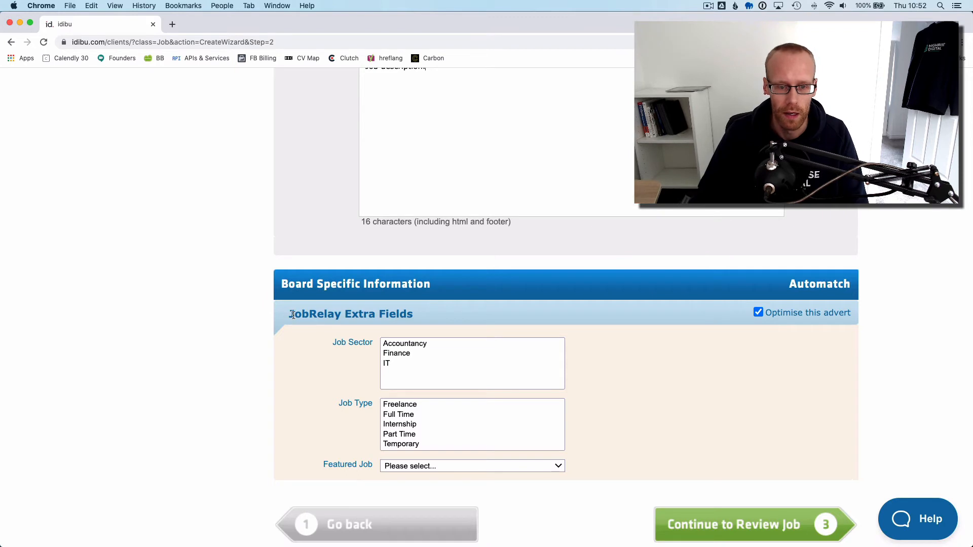
# Set the JobRelay extra fields to job sector Accountancy, job type Full Time and featured job No.
pyautogui.click(392, 346)
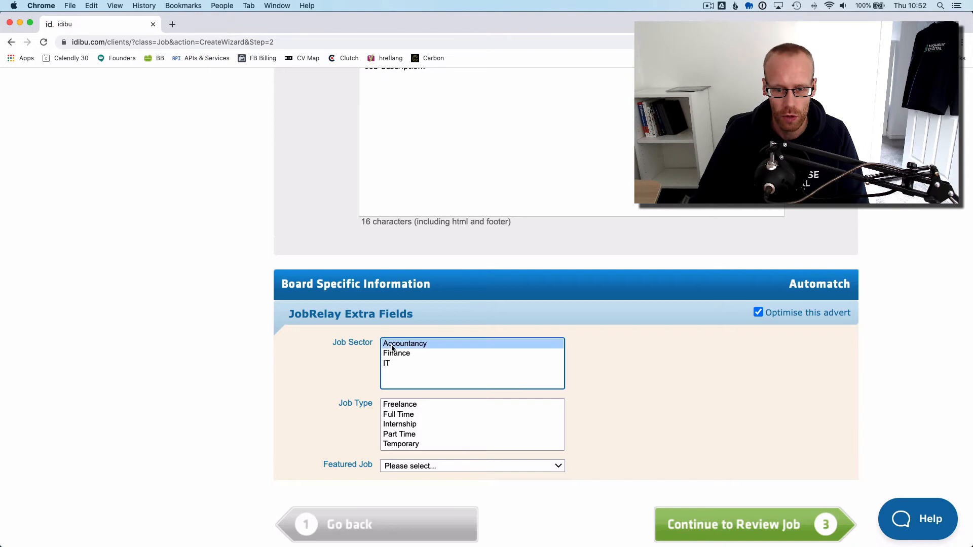
pyautogui.click(402, 416)
pyautogui.click(410, 467)
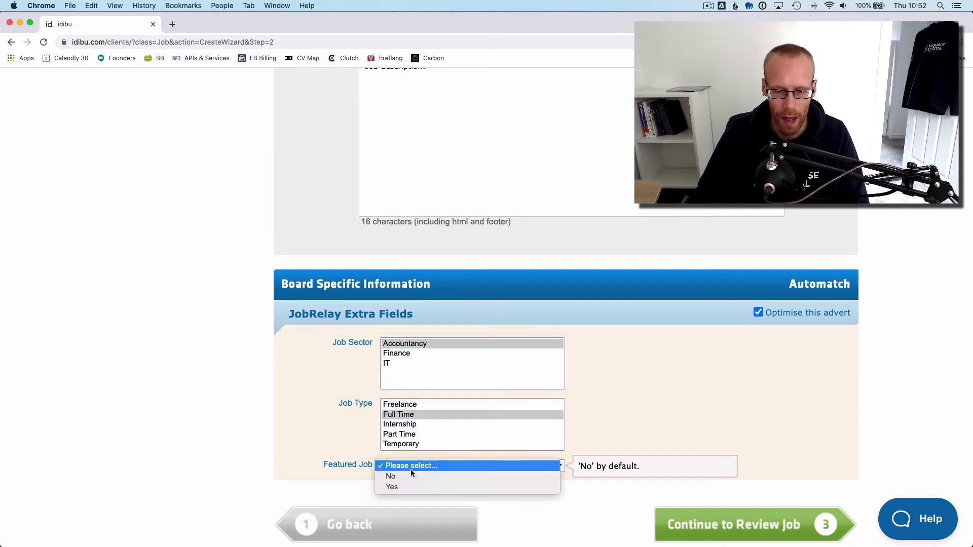
pyautogui.click(407, 476)
pyautogui.click(674, 439)
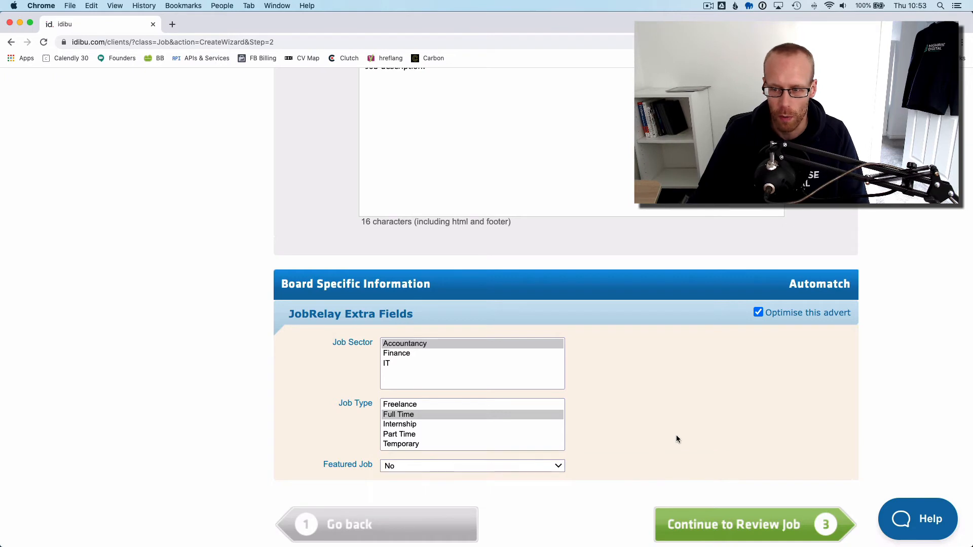
# Choose the available sender for the advert and continue to the job review.
pyautogui.click(720, 527)
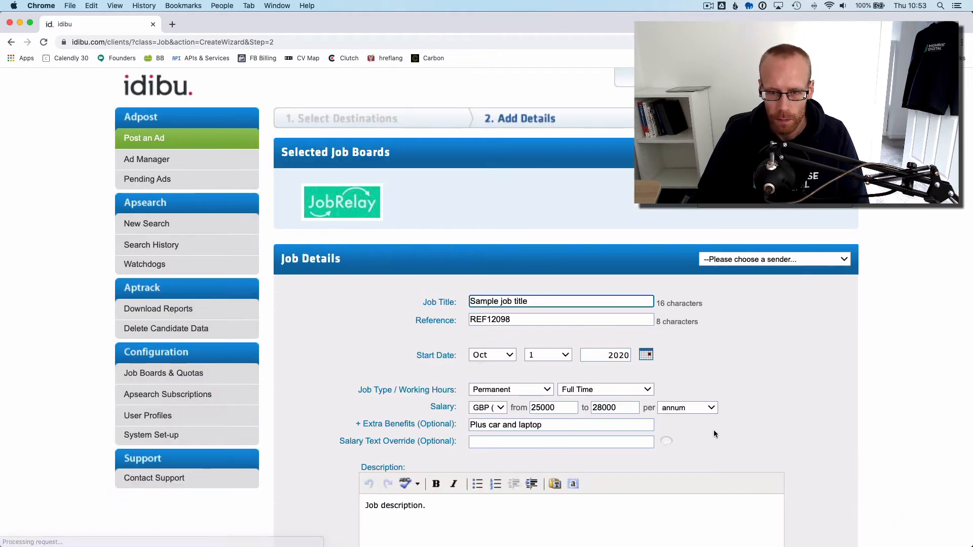
pyautogui.click(737, 263)
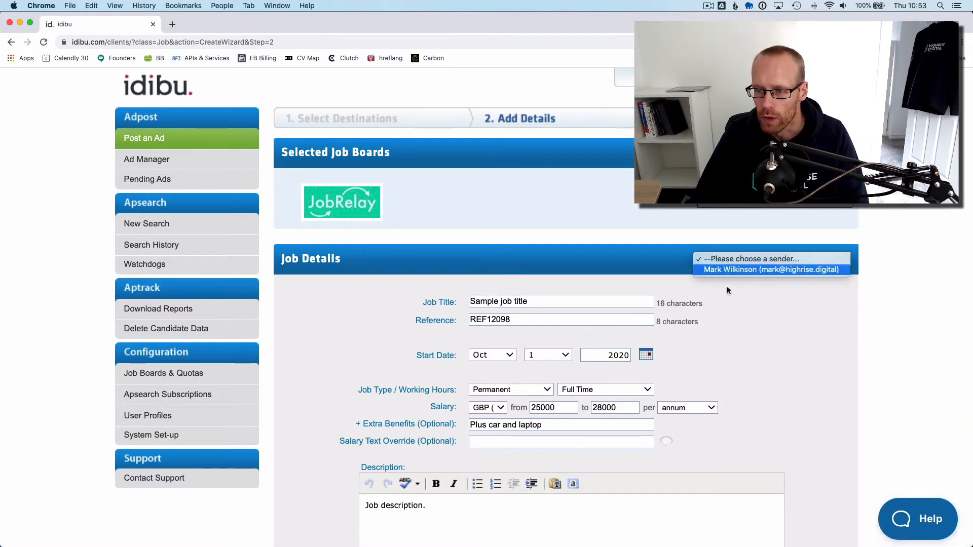
pyautogui.click(728, 271)
pyautogui.scroll(-9, 765, 308)
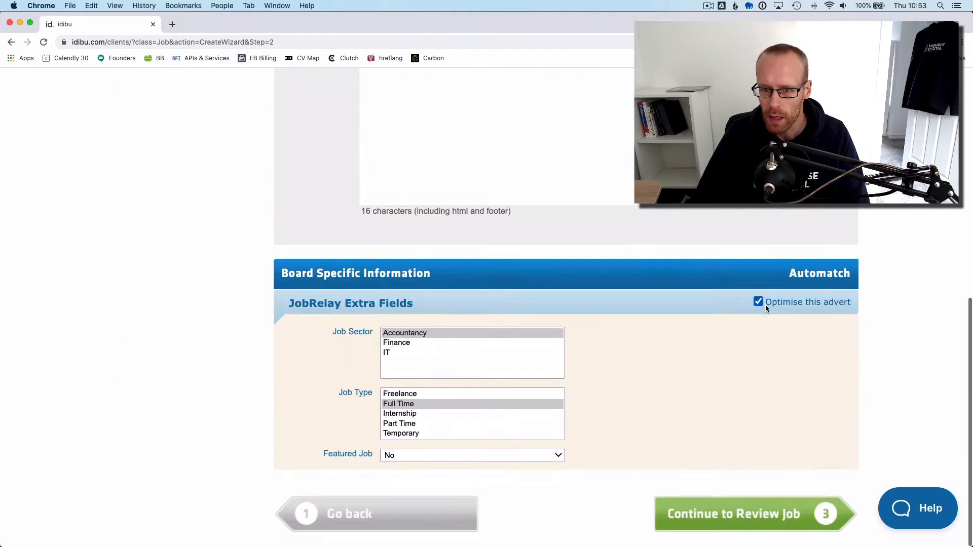
pyautogui.click(721, 522)
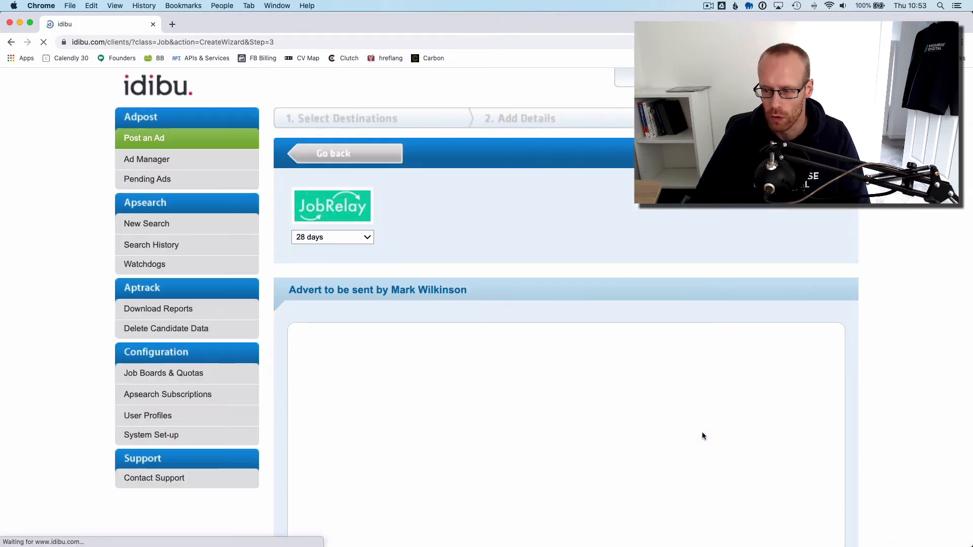
# Review the advert preview and its duration options, keep 28 days, and post the advert to JobRelay.
pyautogui.scroll(-5, 579, 351)
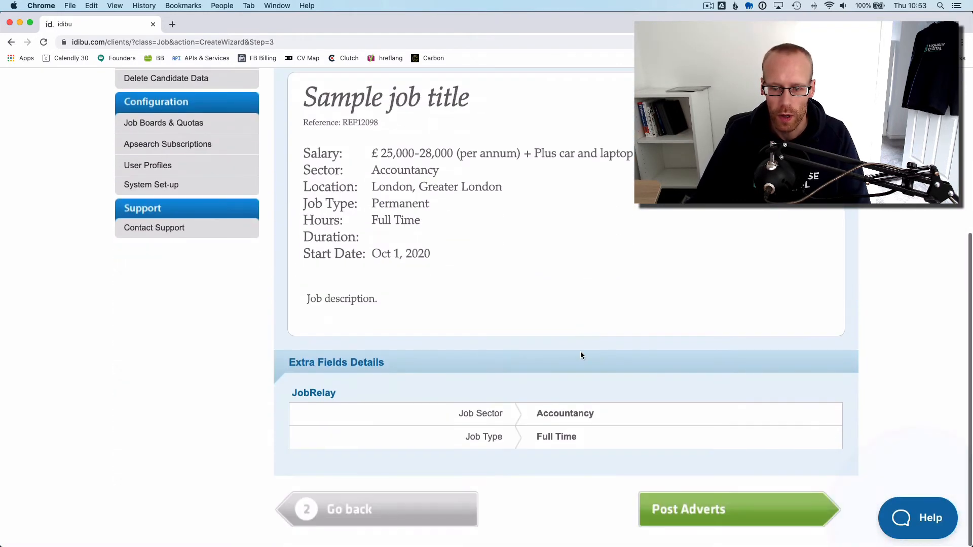
pyautogui.scroll(3, 581, 355)
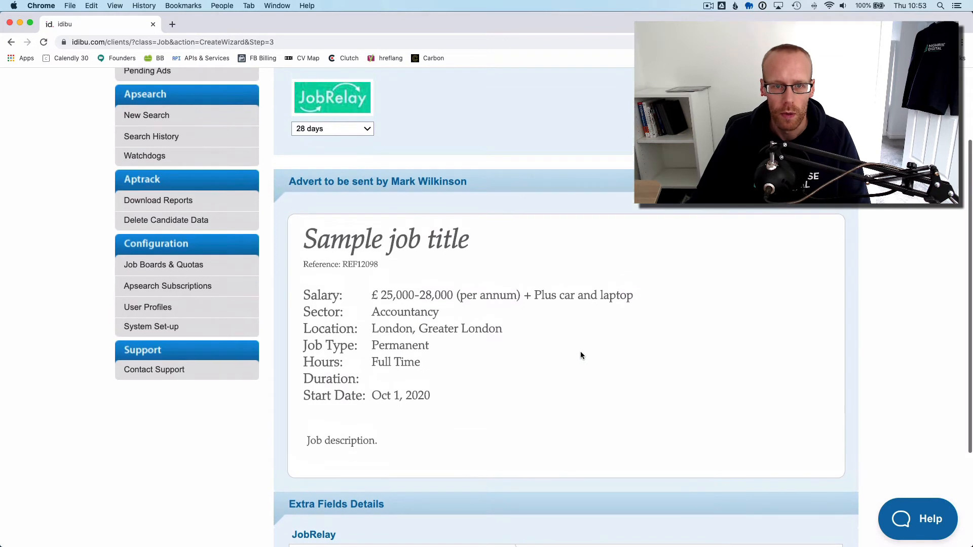
pyautogui.scroll(2, 543, 278)
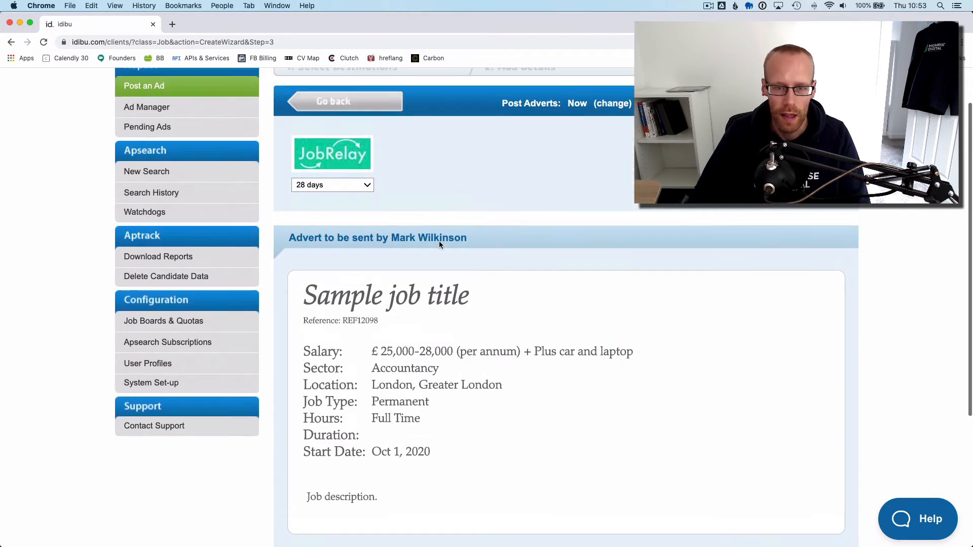
pyautogui.click(342, 184)
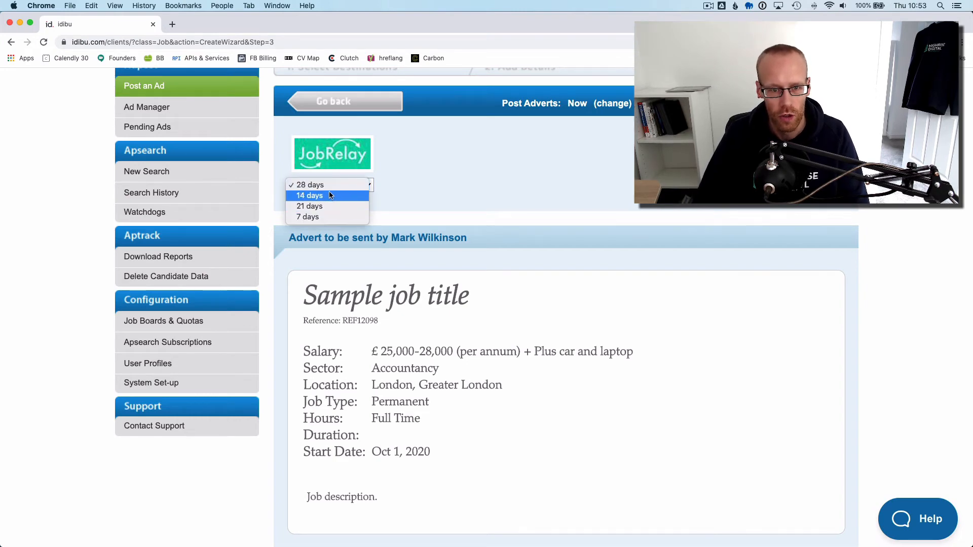
pyautogui.click(419, 195)
pyautogui.scroll(-4, 421, 207)
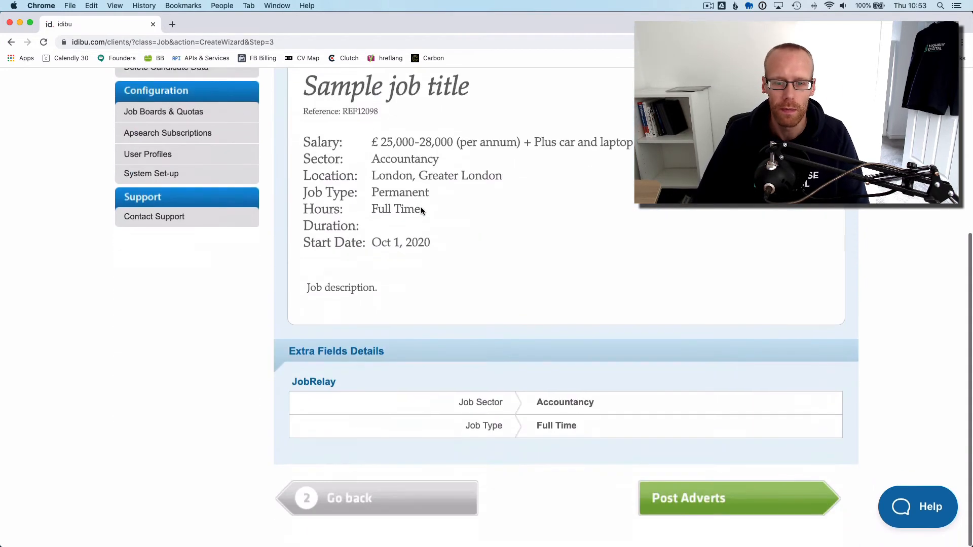
pyautogui.click(703, 513)
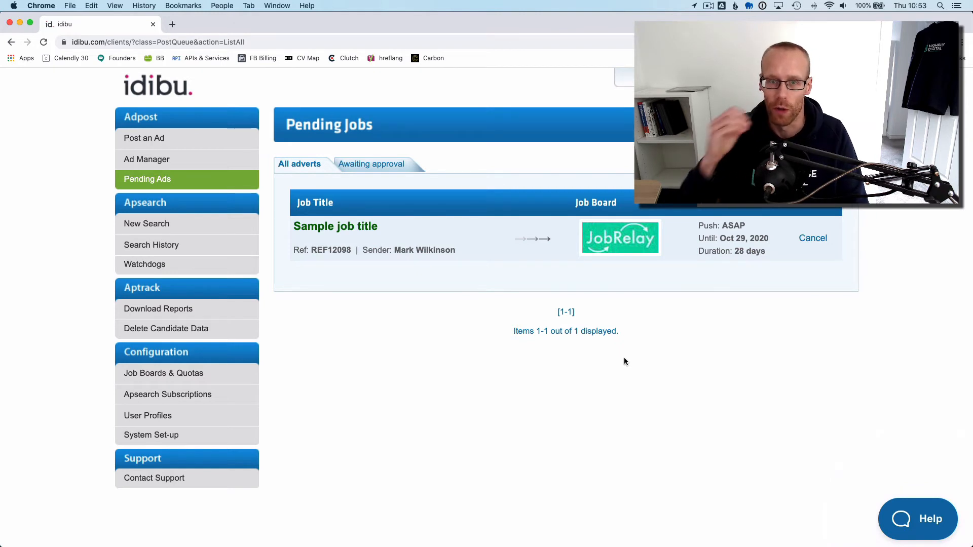
# Open the WordPress admin job listings of demo.myrecruitment.site in a new browser tab and reload the list.
pyautogui.press('cmd+t')
pyautogui.write('demo.myrecruitment.site')
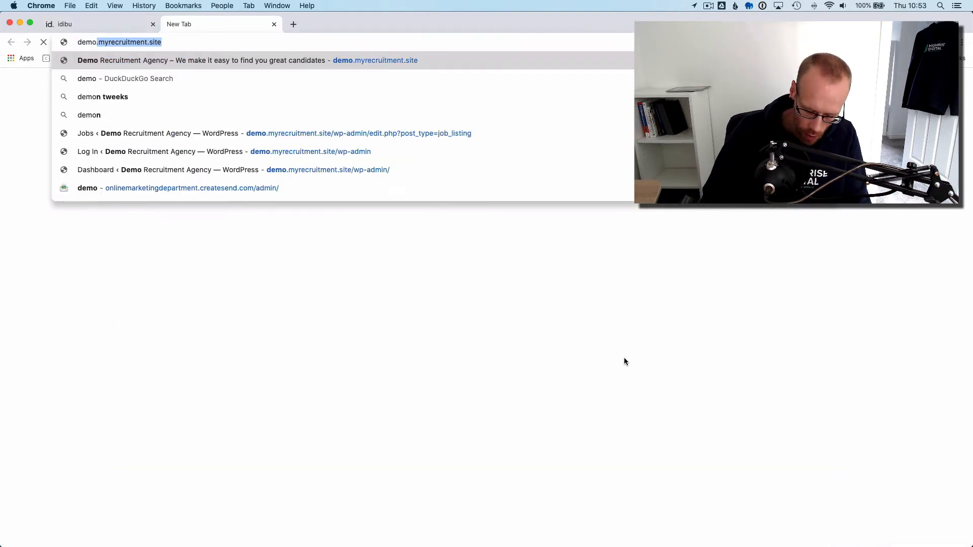
pyautogui.press('Right')
pyautogui.write('/w')
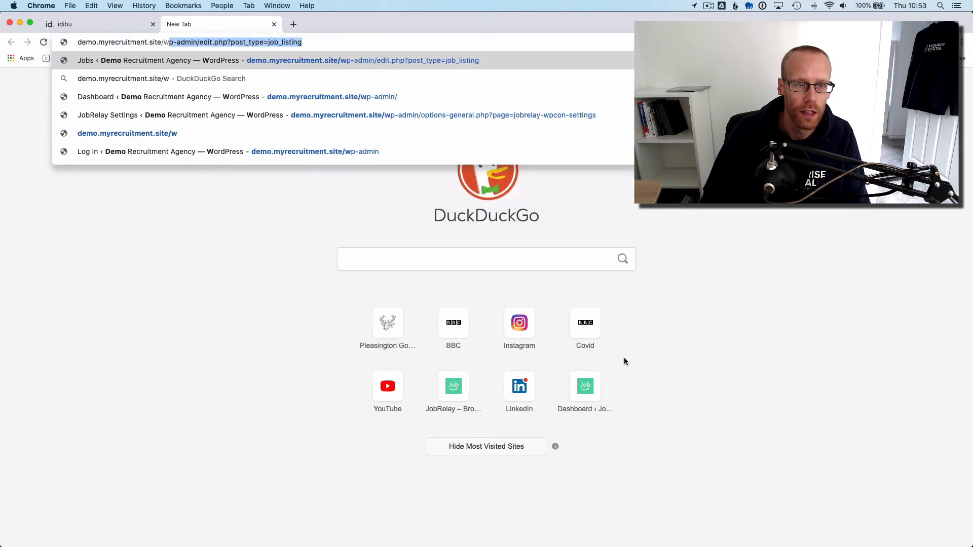
pyautogui.press('Return')
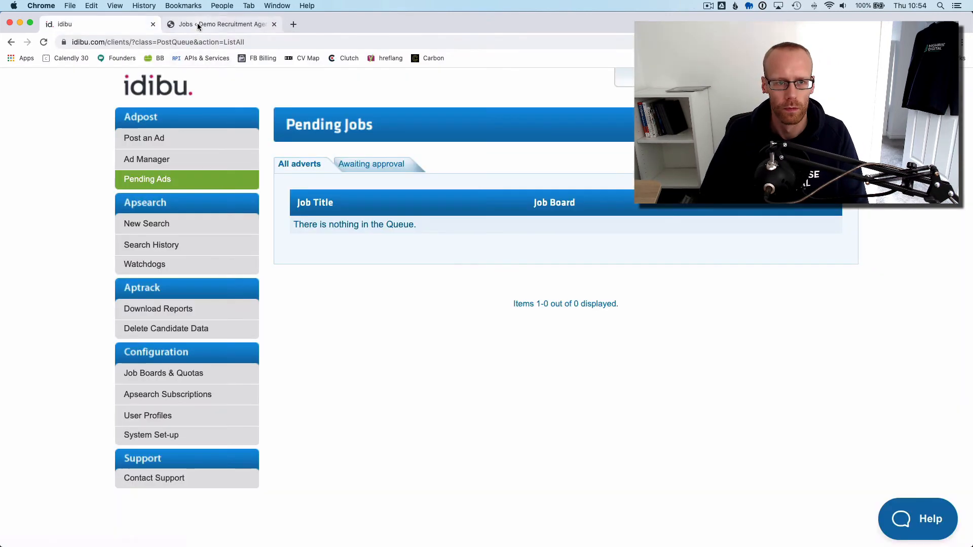
pyautogui.click(197, 25)
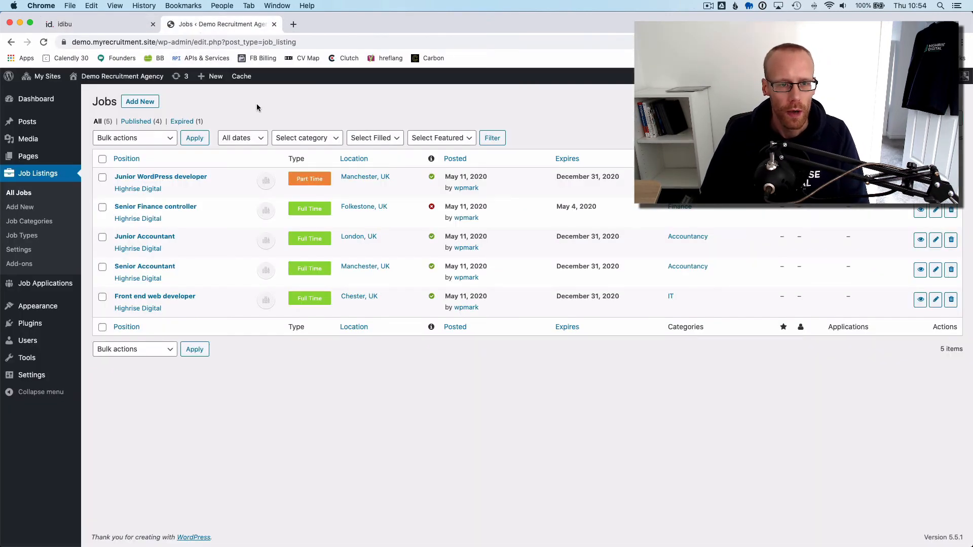
pyautogui.press('super+r')
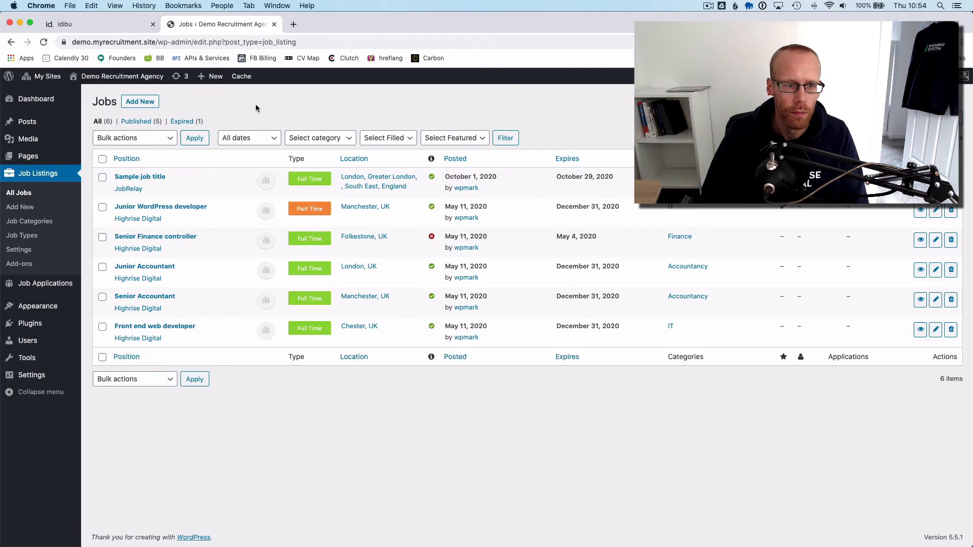
# Open the "Sample job title" listing for editing and examine its categories, job types, job data and custom fields.
pyautogui.click(143, 177)
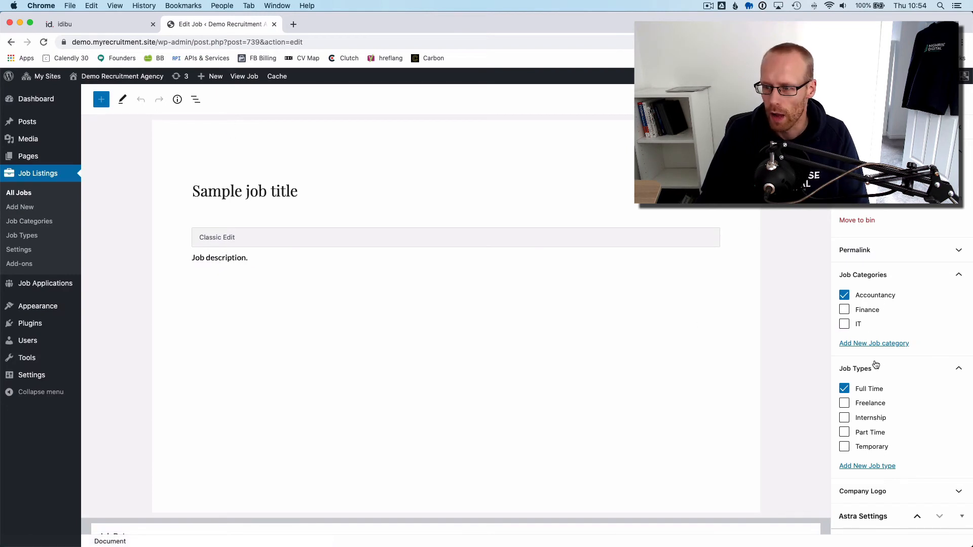
pyautogui.scroll(-5, 810, 356)
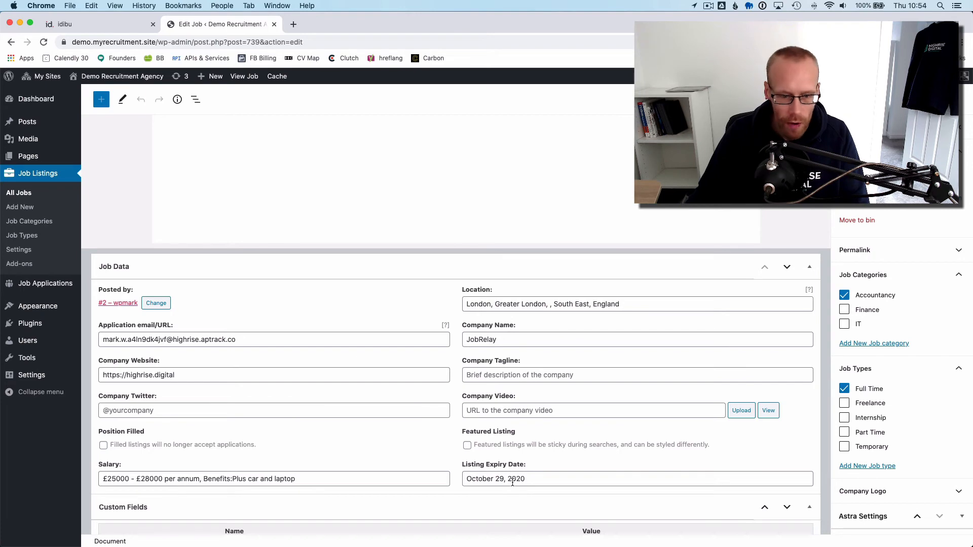
pyautogui.scroll(-5, 294, 462)
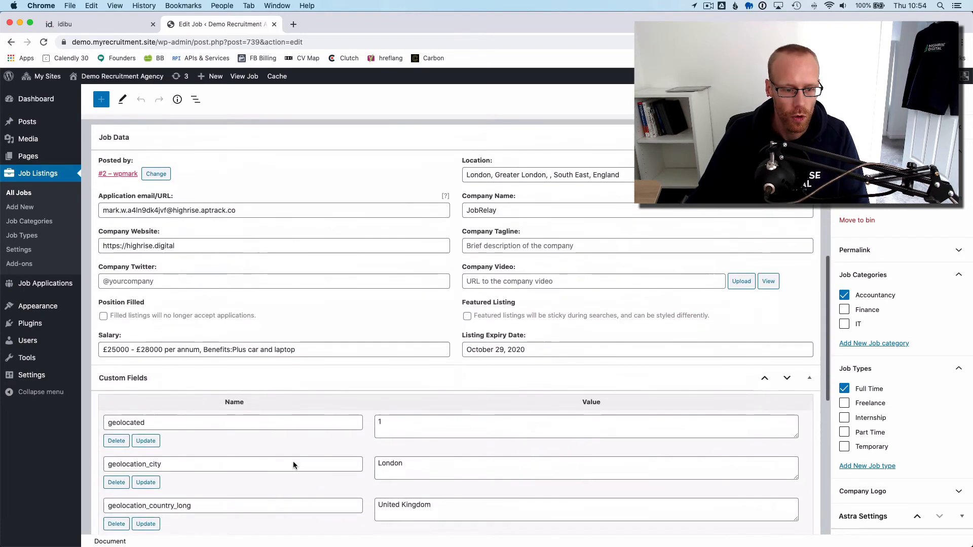
pyautogui.scroll(10, 293, 462)
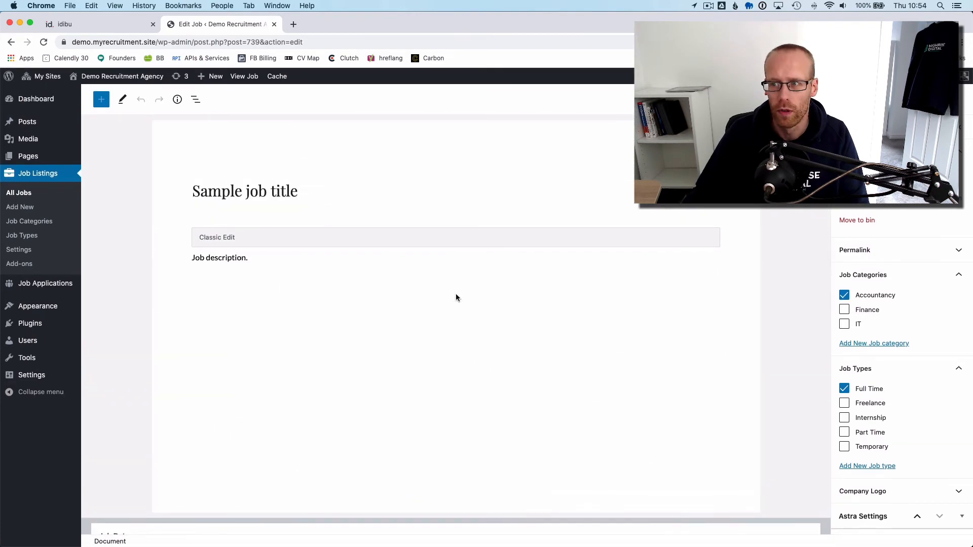
# View the sample job on the public website and open its application form.
pyautogui.click(245, 76)
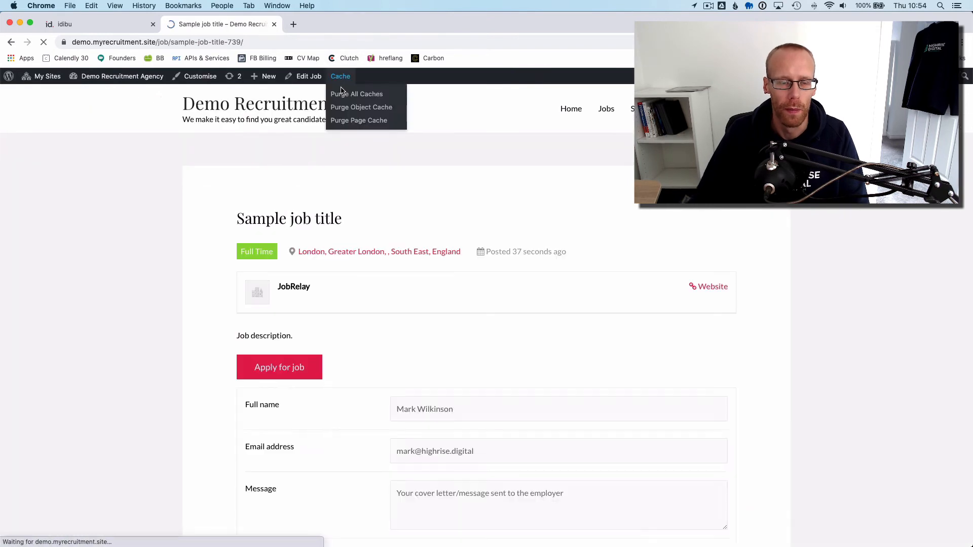
pyautogui.scroll(-1, 454, 200)
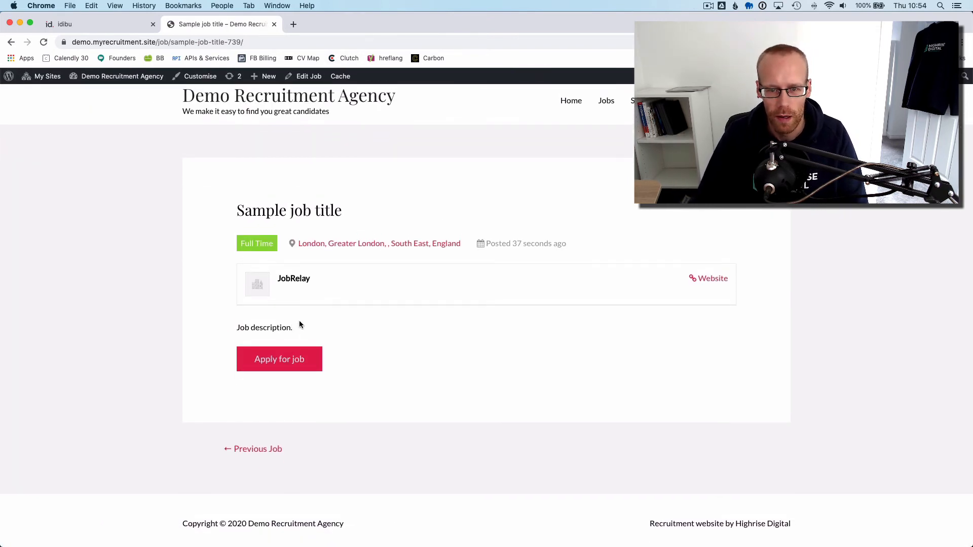
pyautogui.scroll(-1, 433, 329)
pyautogui.click(288, 363)
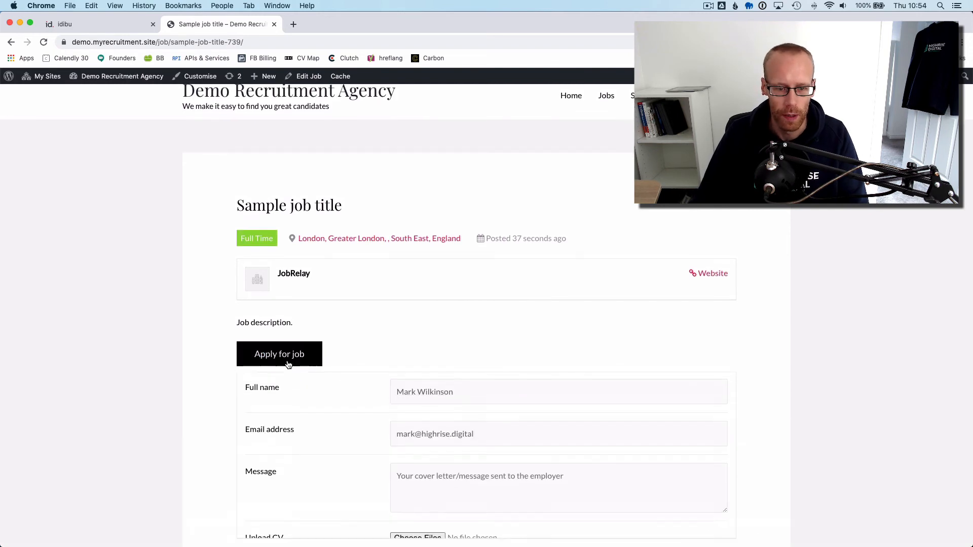
pyautogui.scroll(-3, 286, 361)
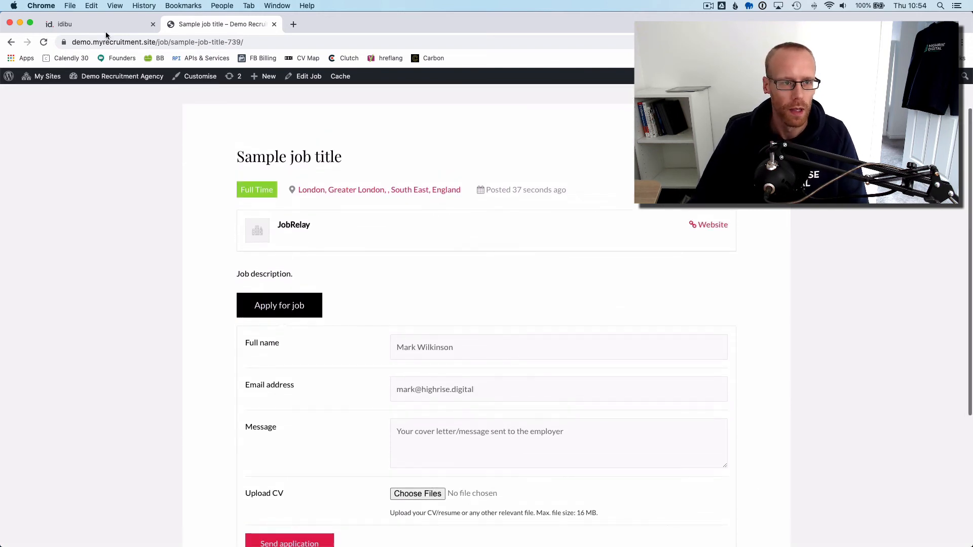
# Return to idibu's Ad Manager, then archive and delete the "Sample job title" advert from all boards.
pyautogui.click(73, 28)
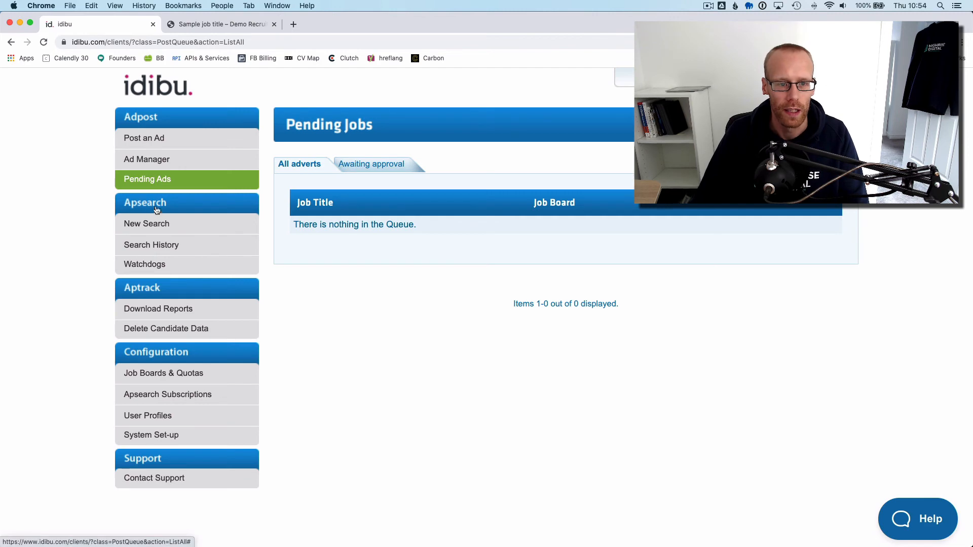
pyautogui.click(148, 161)
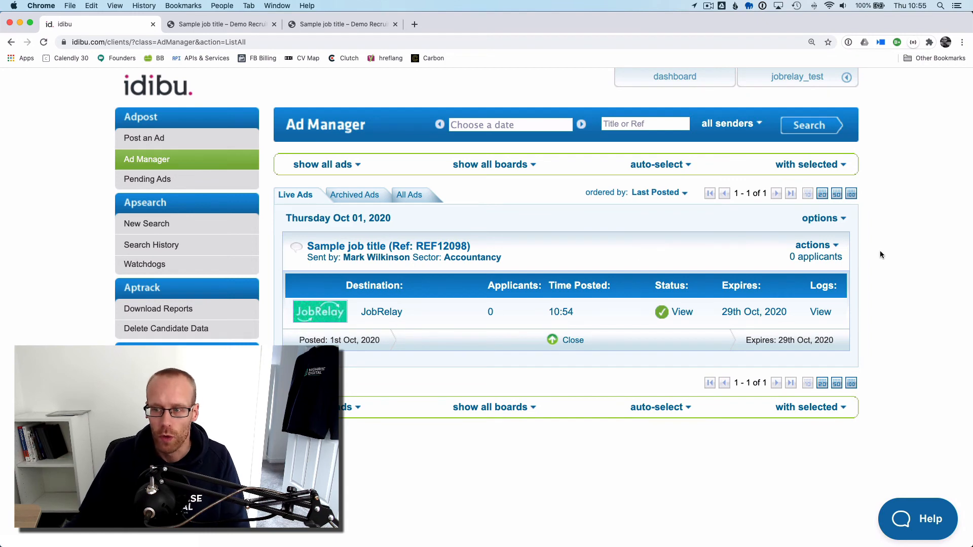
pyautogui.click(361, 248)
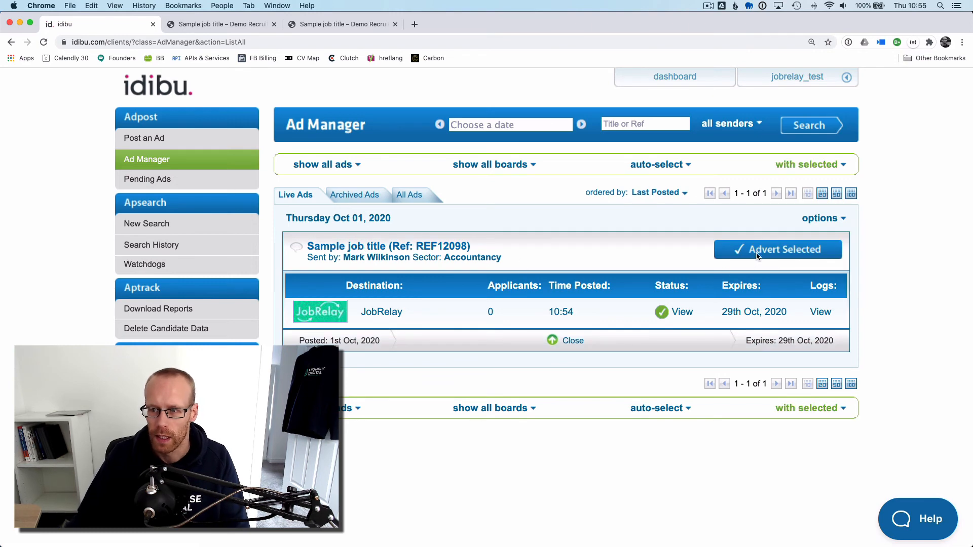
pyautogui.click(810, 166)
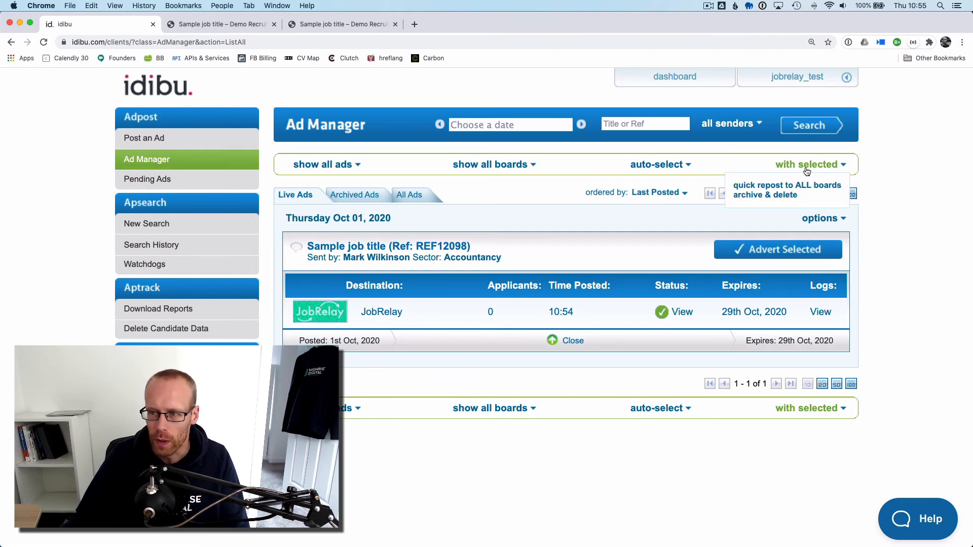
pyautogui.click(768, 195)
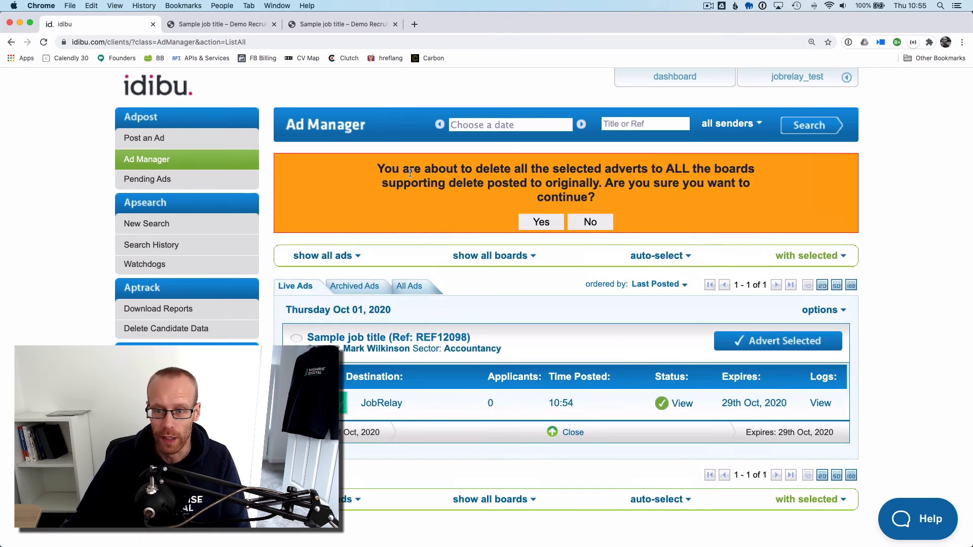
pyautogui.click(541, 223)
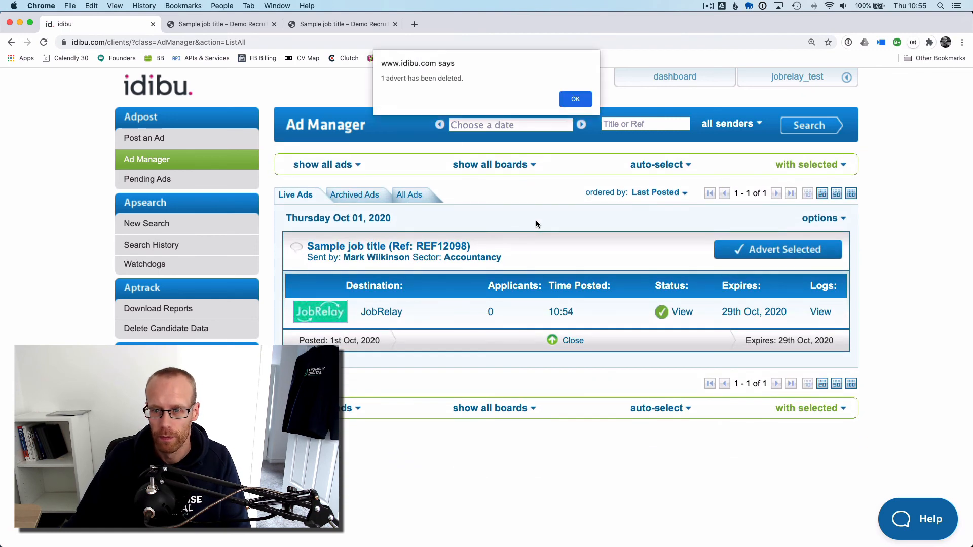
pyautogui.click(575, 100)
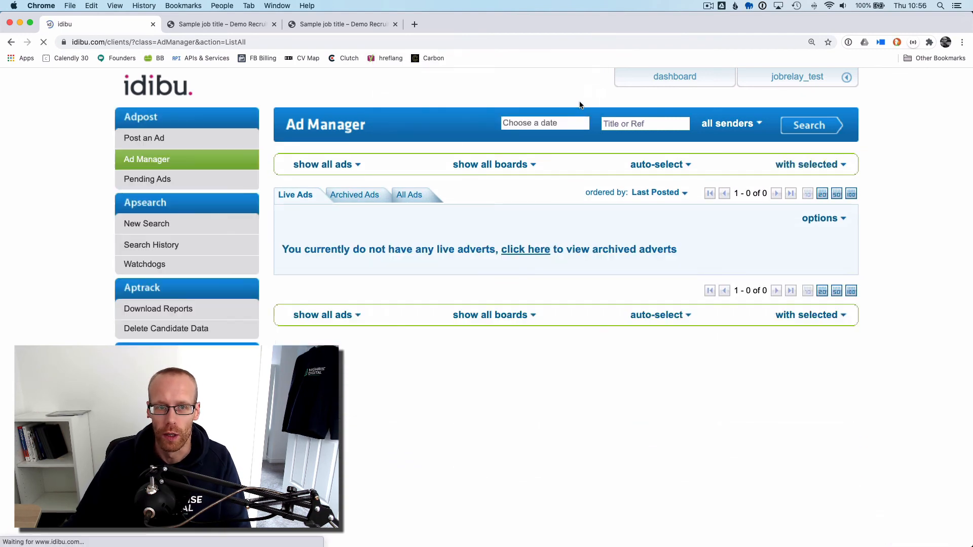
# Go back to the WordPress job listings to check whether the deleted sample job is still listed.
pyautogui.click(210, 24)
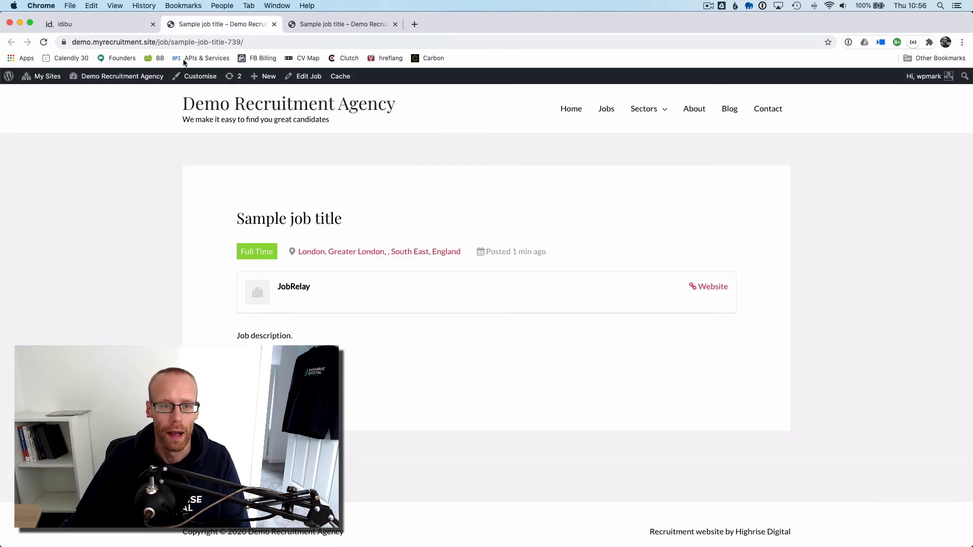
pyautogui.click(84, 77)
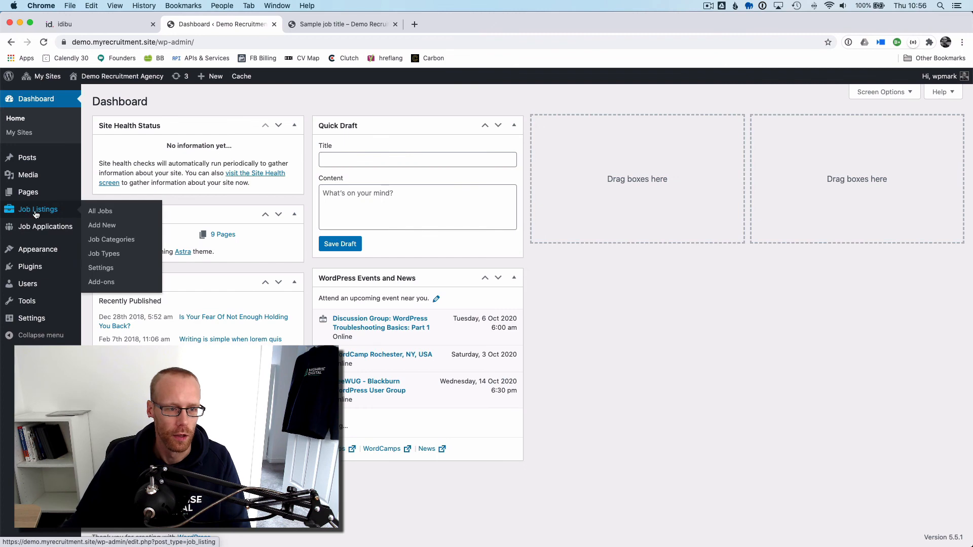
pyautogui.click(36, 212)
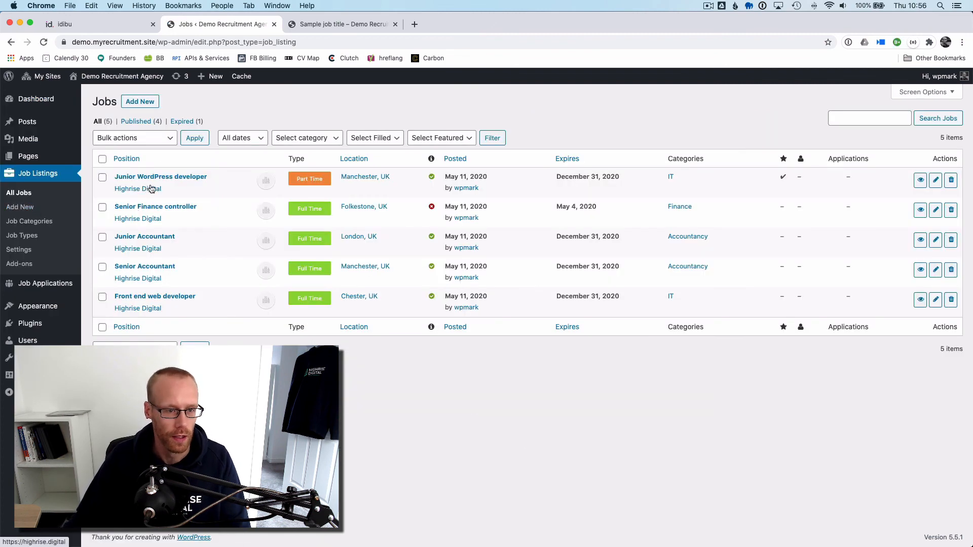